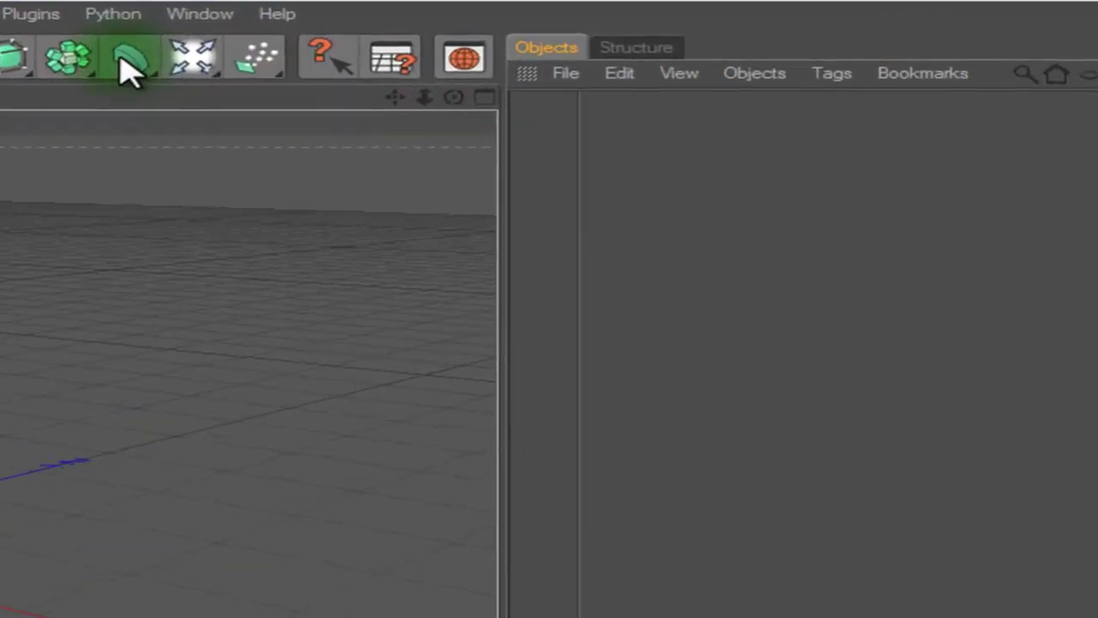
pyautogui.click(127, 67)
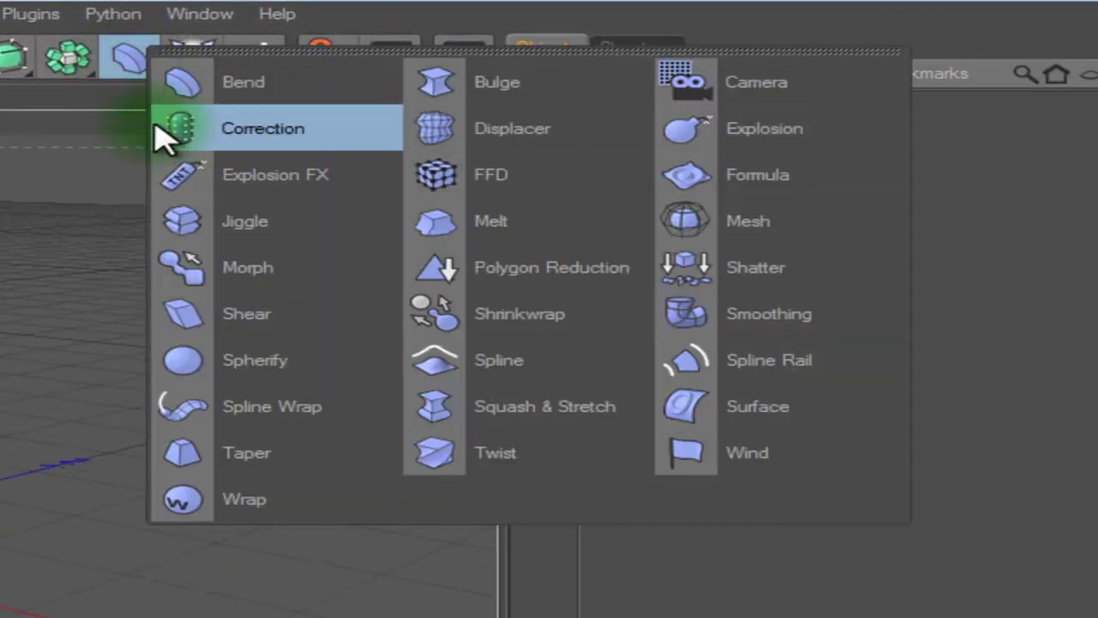
pyautogui.click(112, 53)
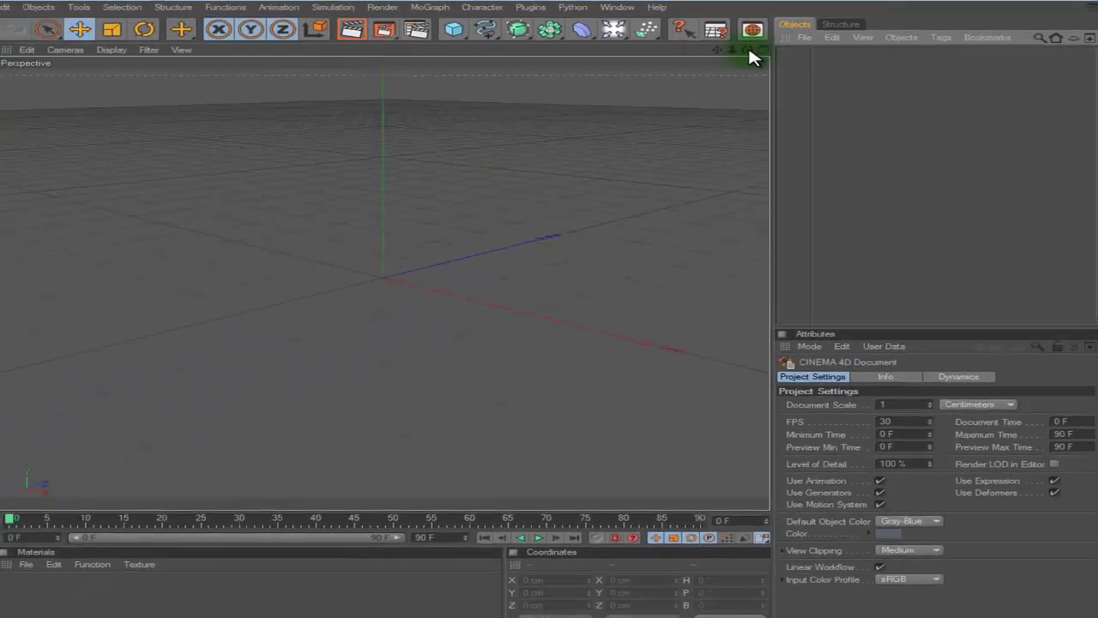
# - Add a camera to the scene
pyautogui.keyDown('alt'); pyautogui.moveTo(541, 303); pyautogui.dragTo(549, 305); pyautogui.keyUp('alt')
pyautogui.moveTo(629, 28); pyautogui.dragTo(717, 114)
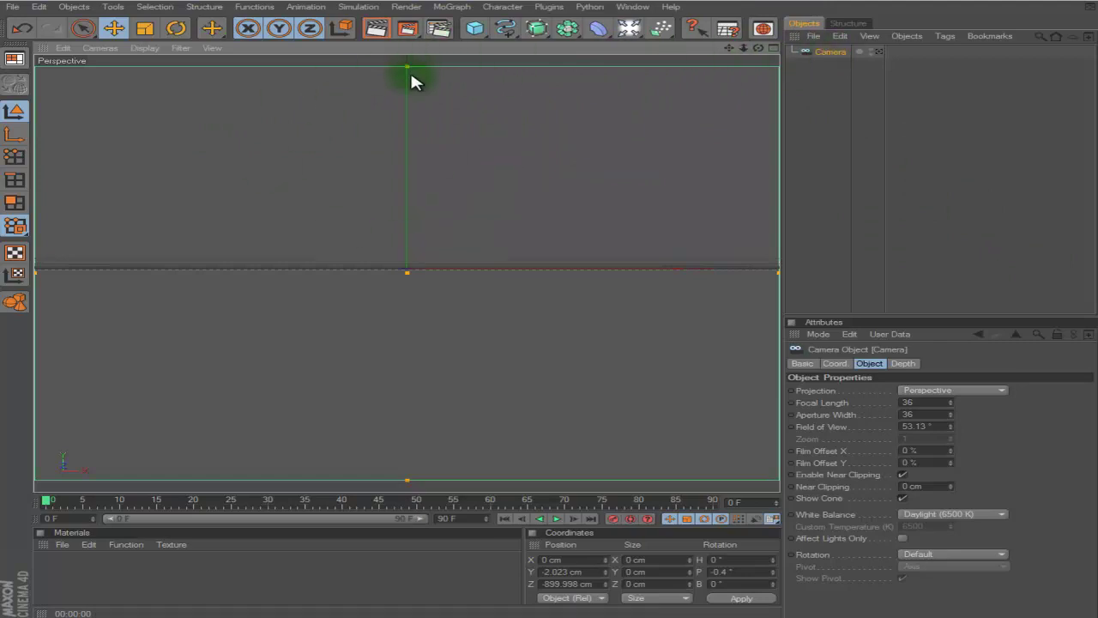
# - Add a MoText object to the scene and set its alignment to Middle
pyautogui.click(453, 7)
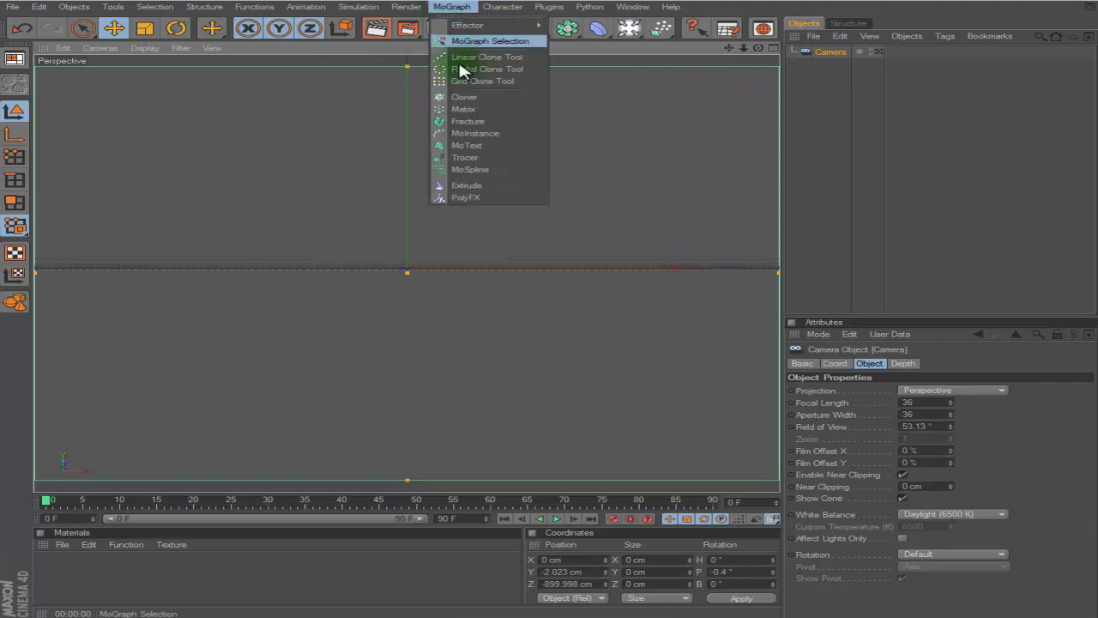
pyautogui.click(493, 148)
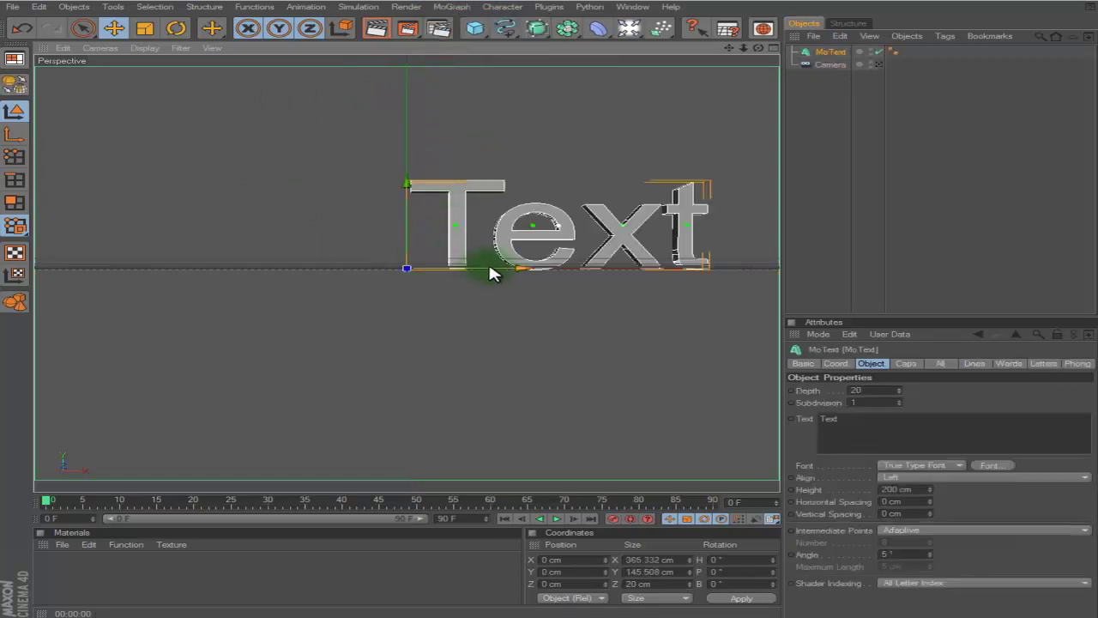
pyautogui.moveTo(548, 302); pyautogui.dragTo(494, 303)
pyautogui.hotkey('ctrl', 'z')
pyautogui.click(954, 477)
pyautogui.click(952, 490)
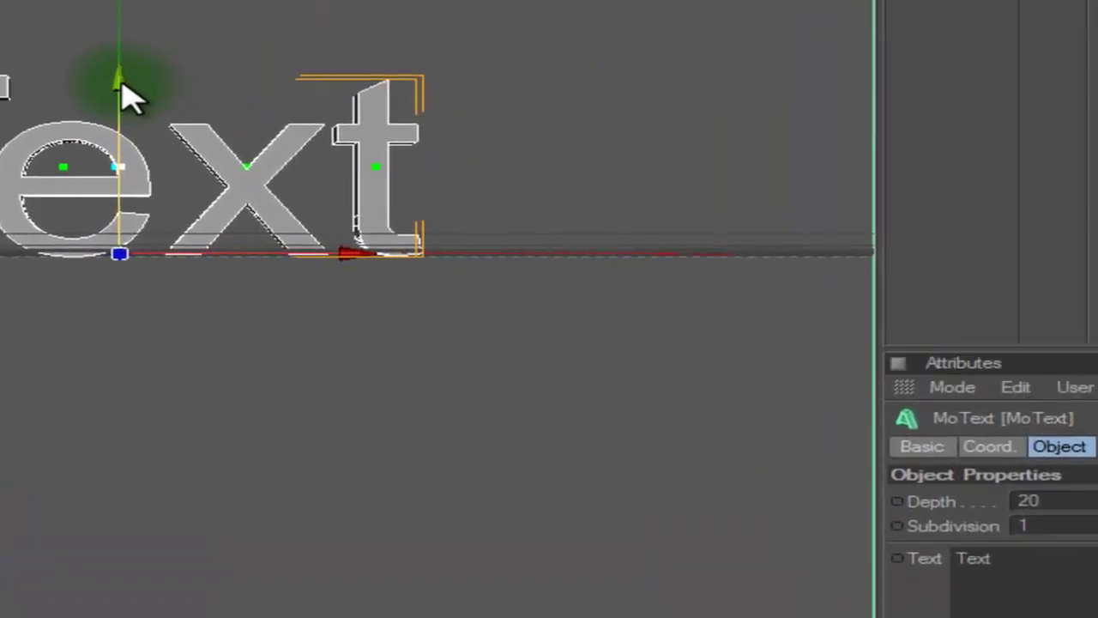
# - Lower the text about 68 cm along Y so it is centered vertically on the horizon line
pyautogui.moveTo(355, 165); pyautogui.dragTo(521, 314)
pyautogui.moveTo(415, 342); pyautogui.dragTo(412, 338)
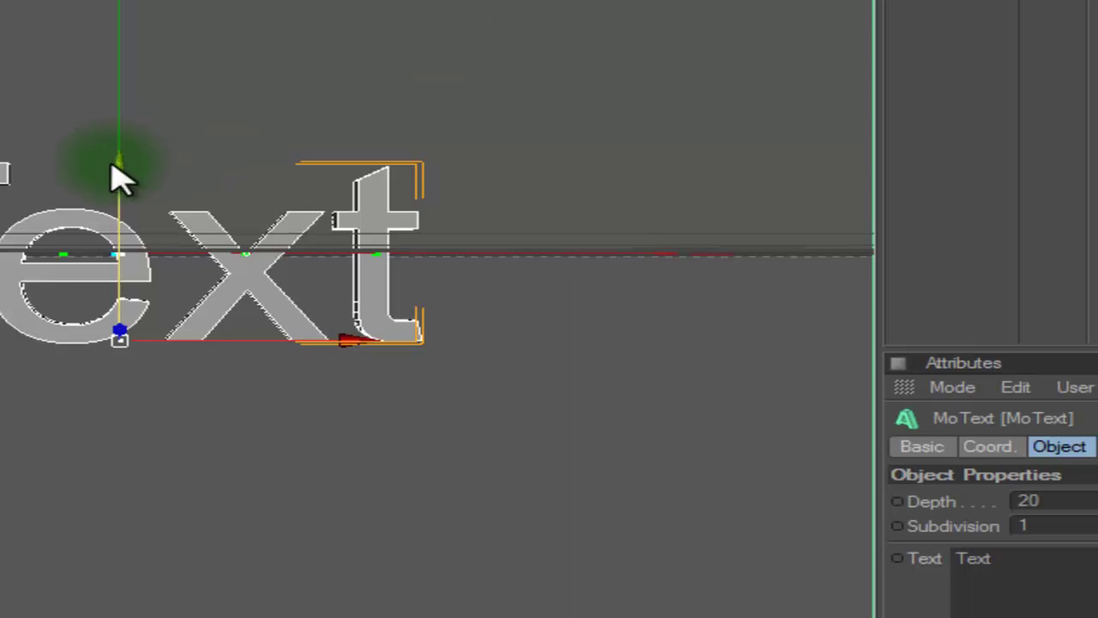
pyautogui.moveTo(120, 176); pyautogui.dragTo(407, 335)
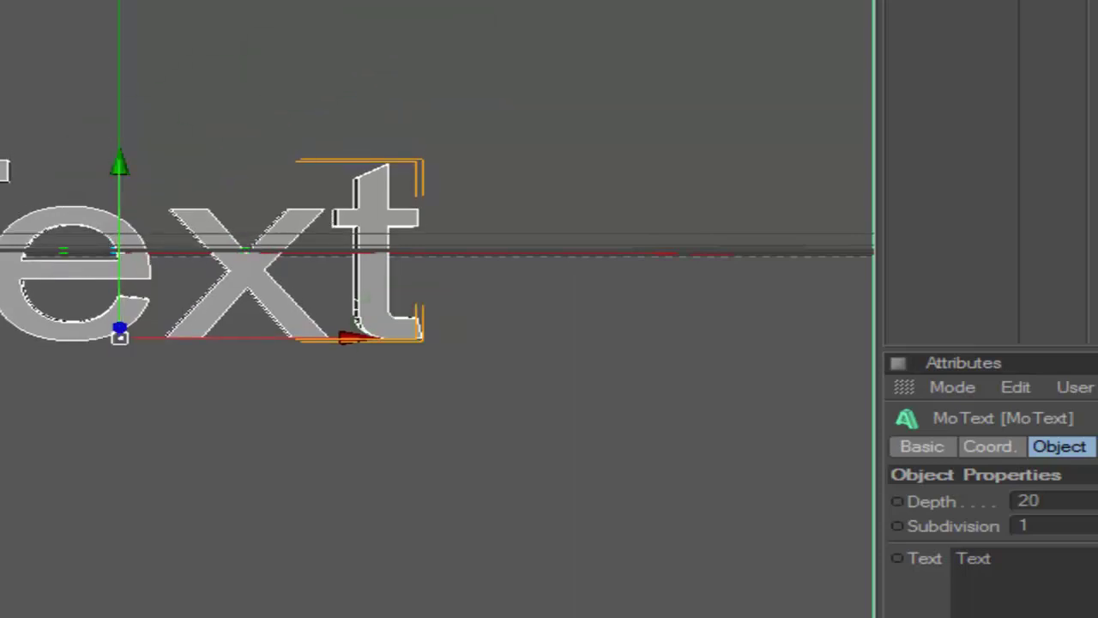
# - Replace the MoText object's default wording with "TUTORIAL"
pyautogui.moveTo(1072, 562); pyautogui.dragTo(412, 500)
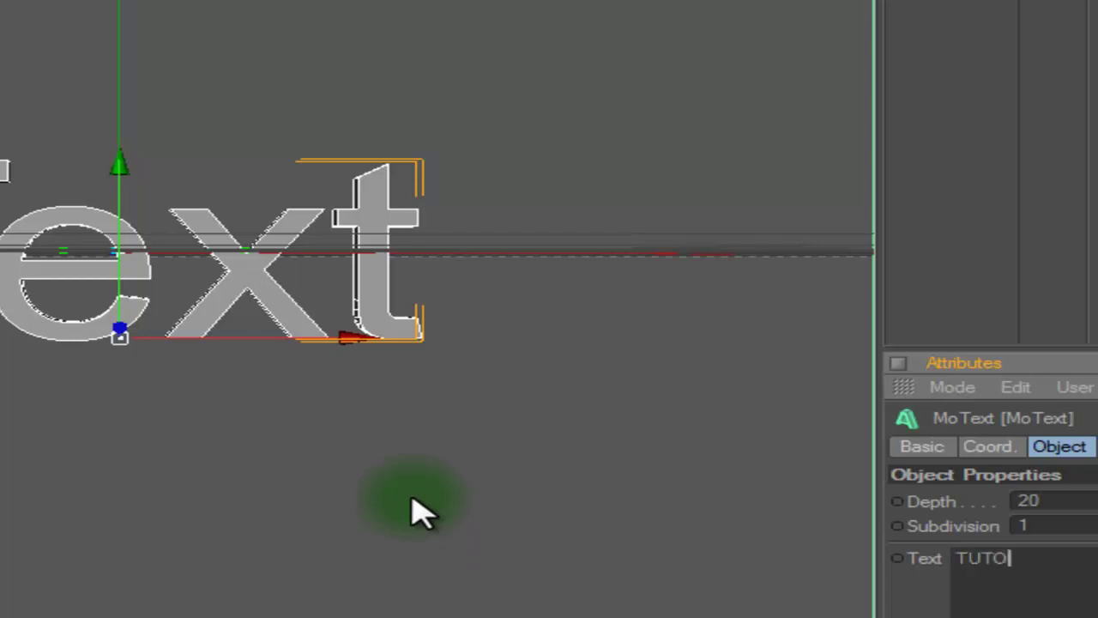
pyautogui.write('TUTORIAL')
pyautogui.click(939, 405)
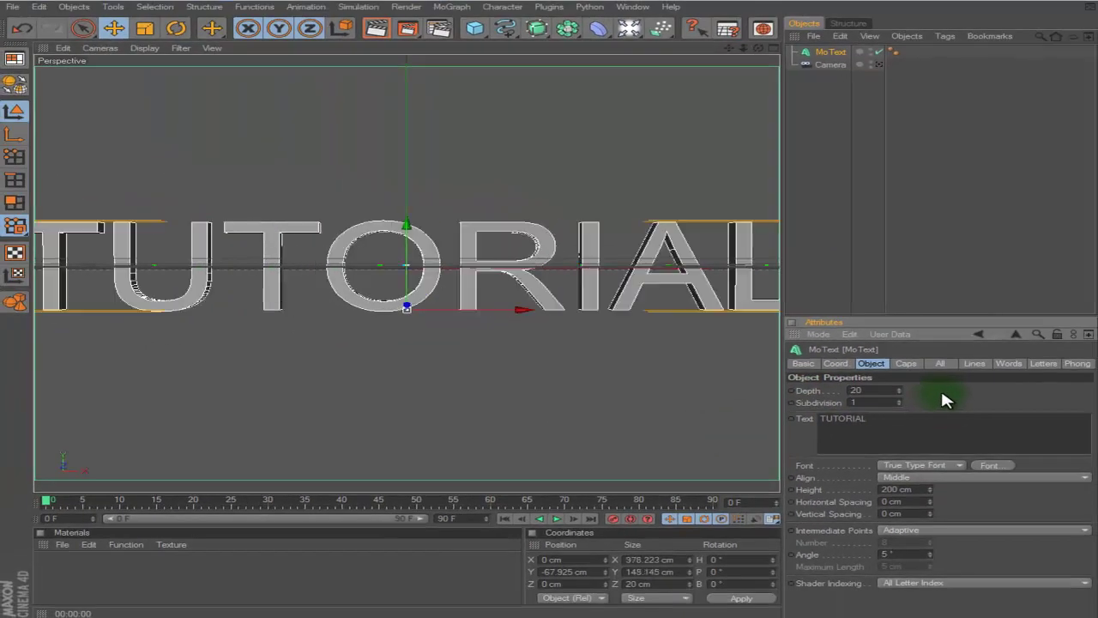
# - Look through the scene camera and pull it back until the whole word TUTORIAL fits in the view
pyautogui.click(537, 225)
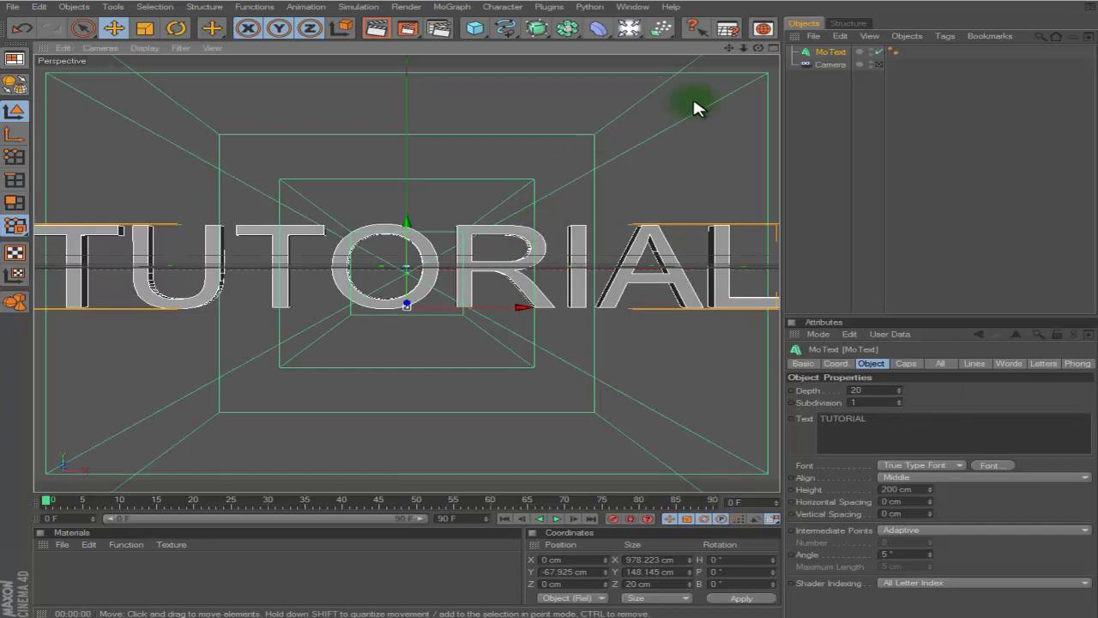
pyautogui.click(877, 60)
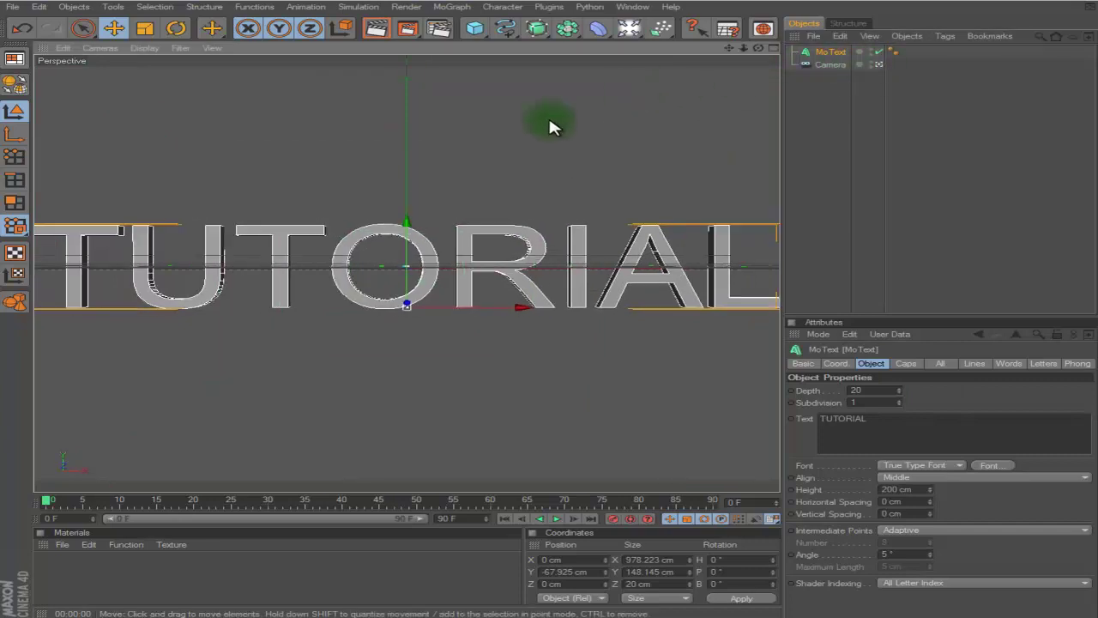
pyautogui.scroll(-1, 550, 119)
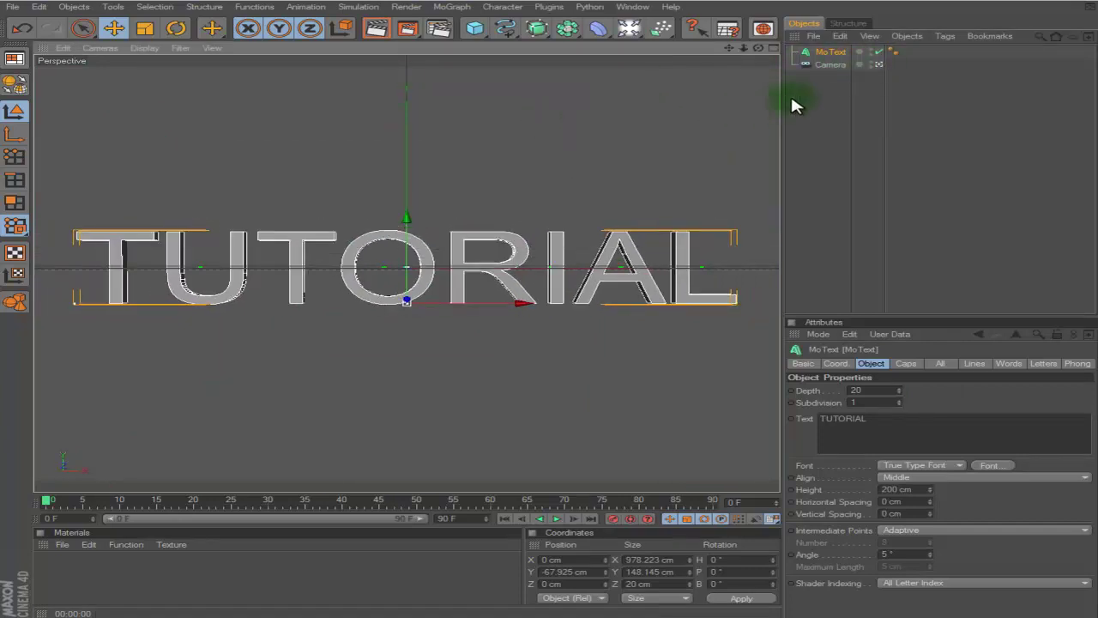
pyautogui.click(879, 63)
pyautogui.click(878, 64)
pyautogui.click(878, 64)
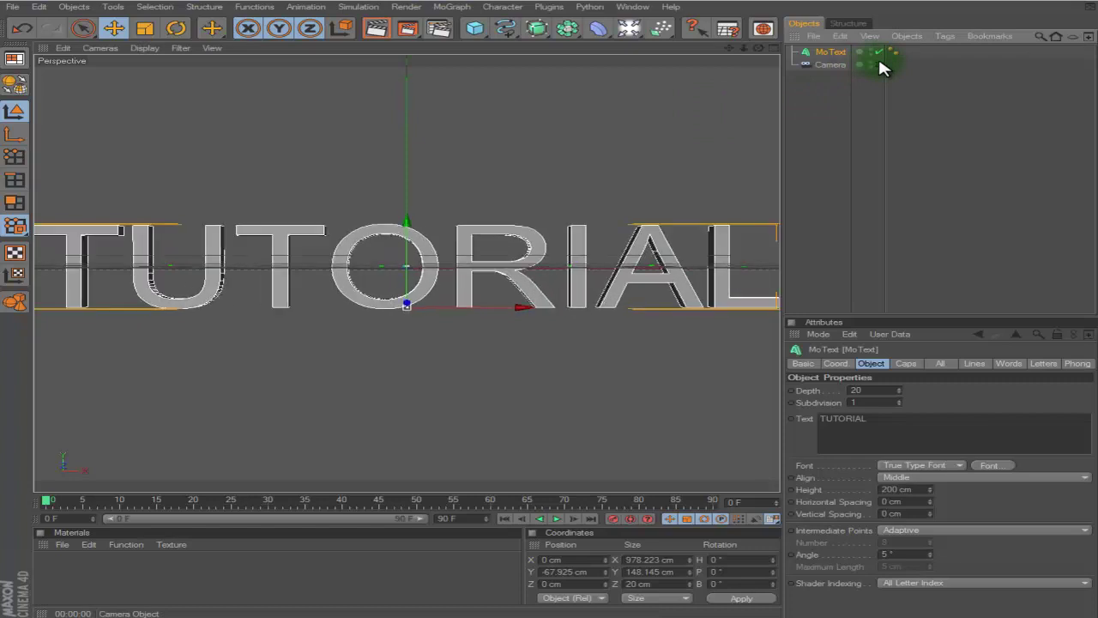
pyautogui.click(879, 64)
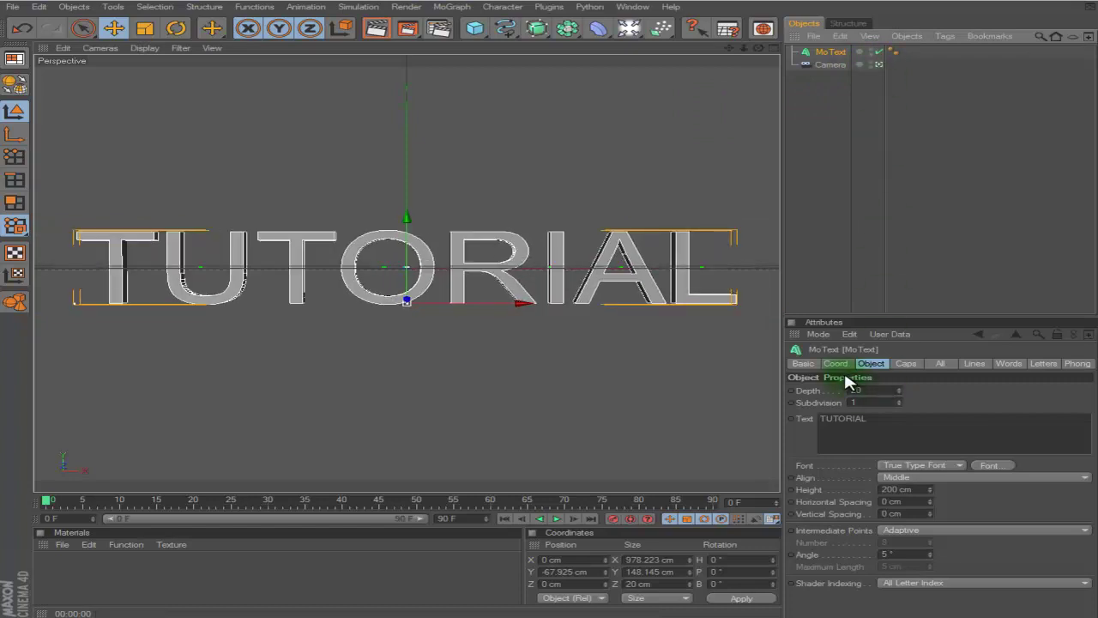
# - Set the MoText object's depth to 60
pyautogui.click(858, 391)
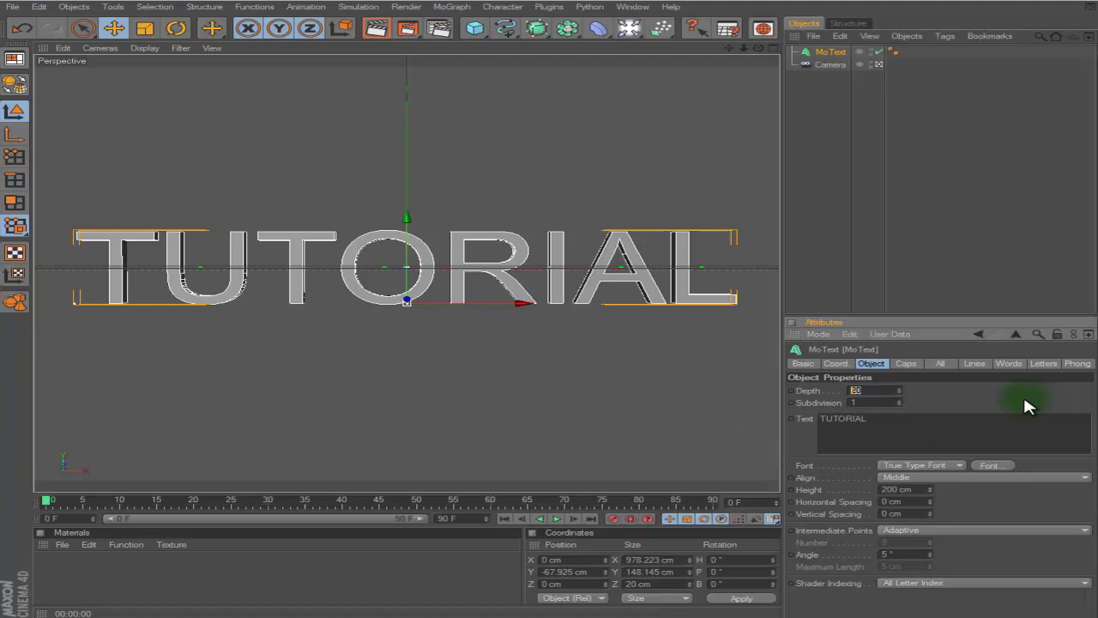
pyautogui.write('60')
pyautogui.press('Return')
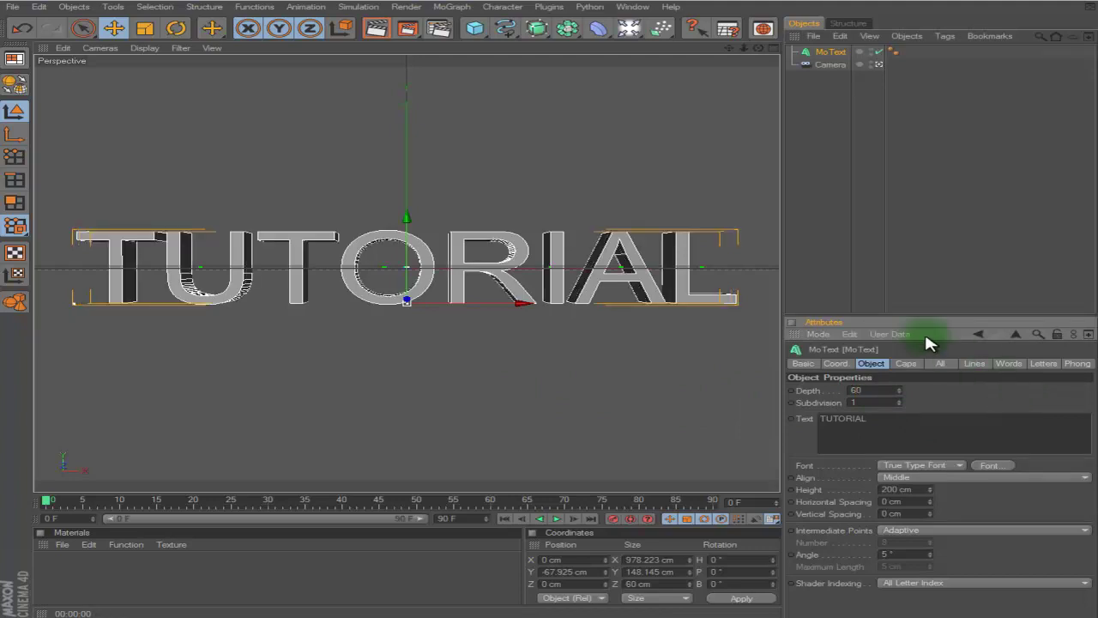
# - Change the text's font to Bitsumishi in the Regular style
pyautogui.click(906, 364)
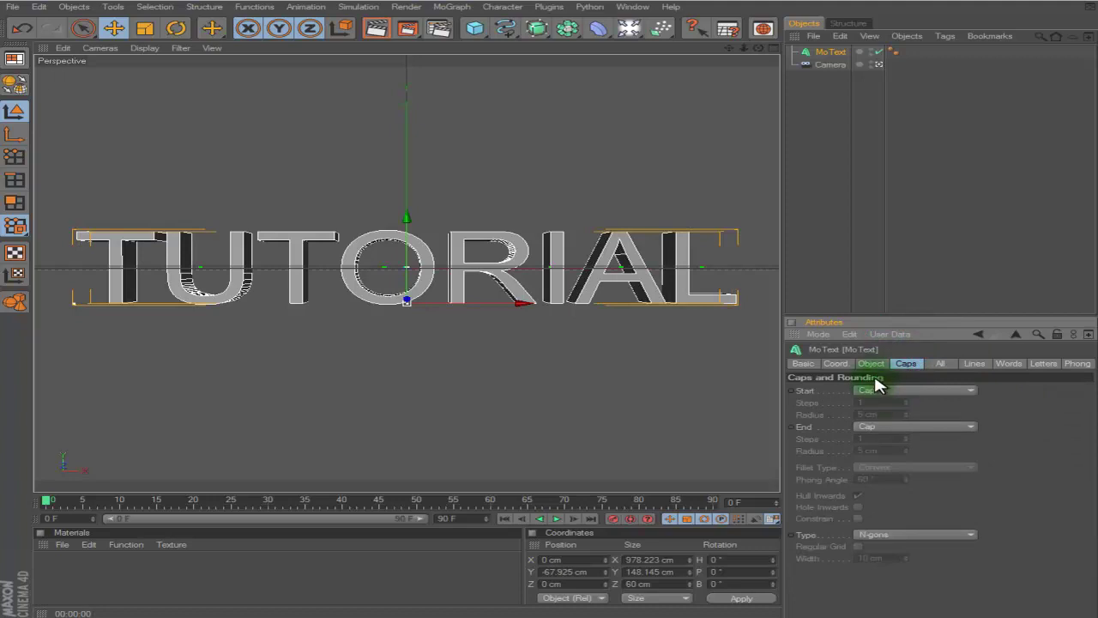
pyautogui.click(870, 364)
pyautogui.click(989, 465)
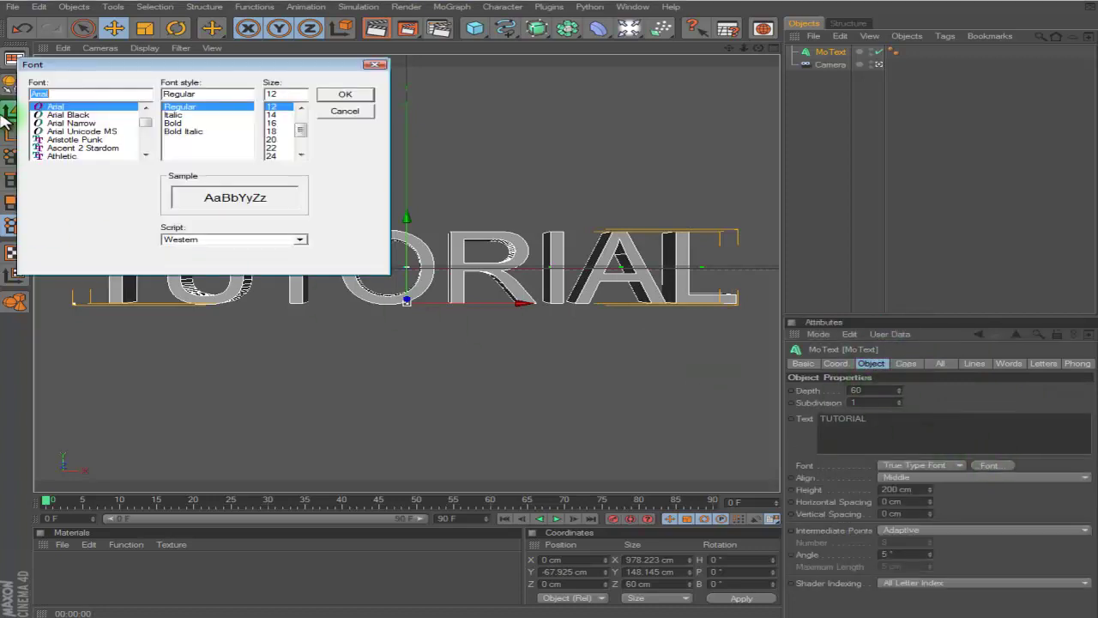
pyautogui.scroll(-6, 65, 133)
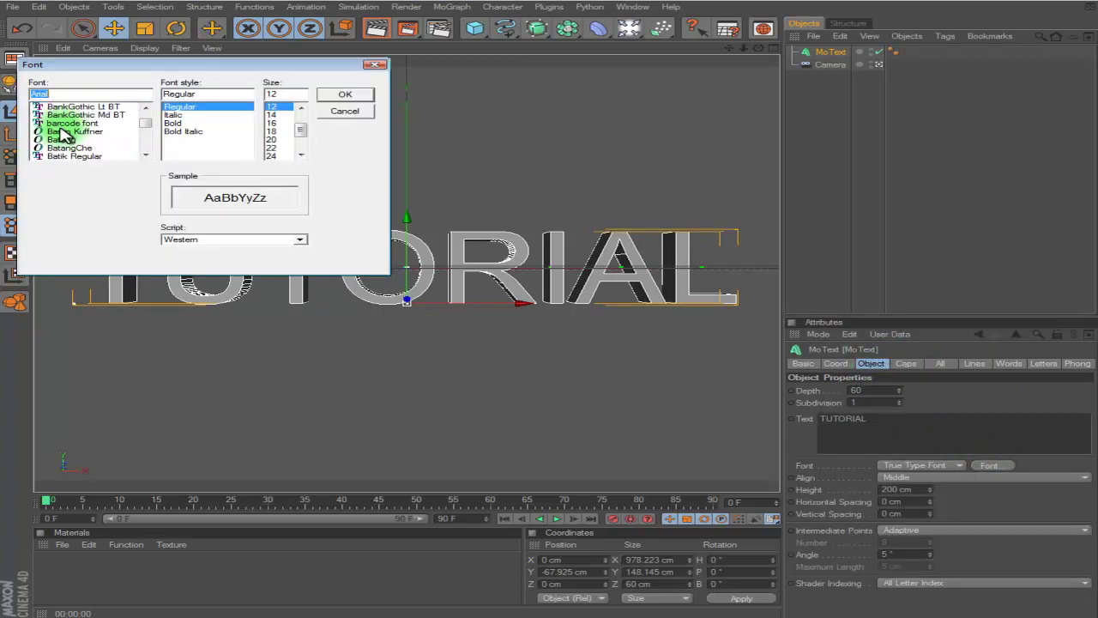
pyautogui.scroll(-5, 64, 133)
pyautogui.scroll(-5, 65, 133)
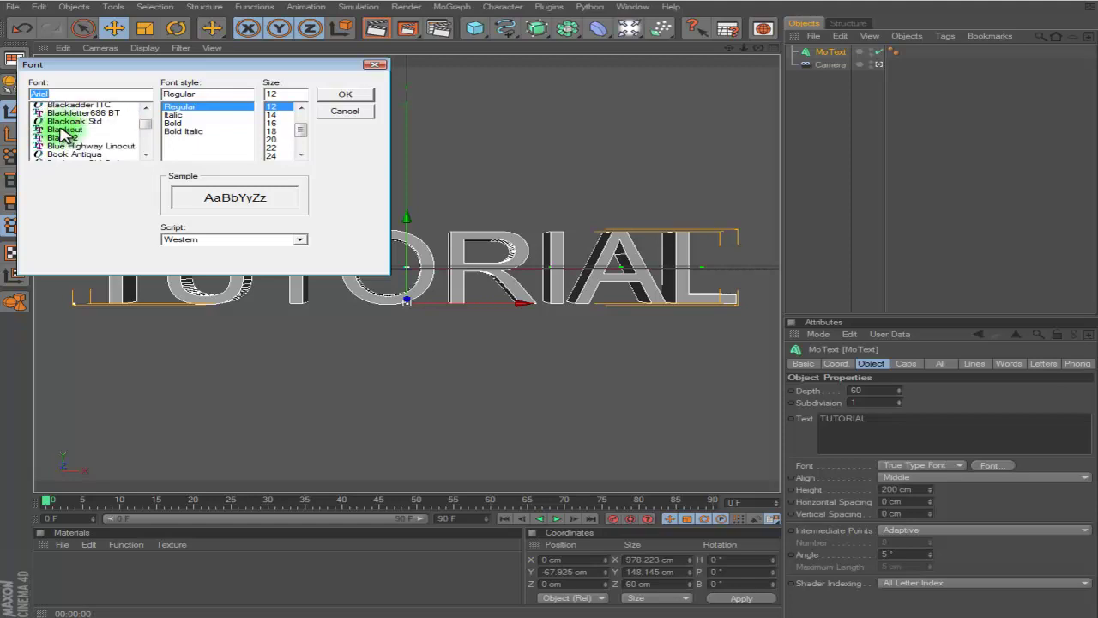
pyautogui.write('b')
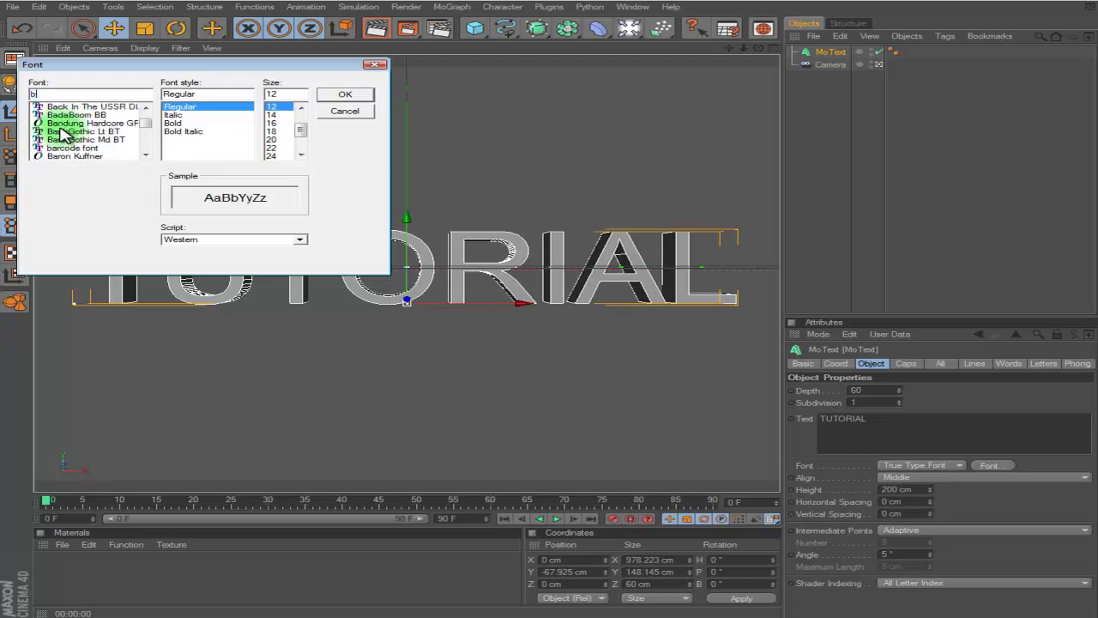
pyautogui.write('it')
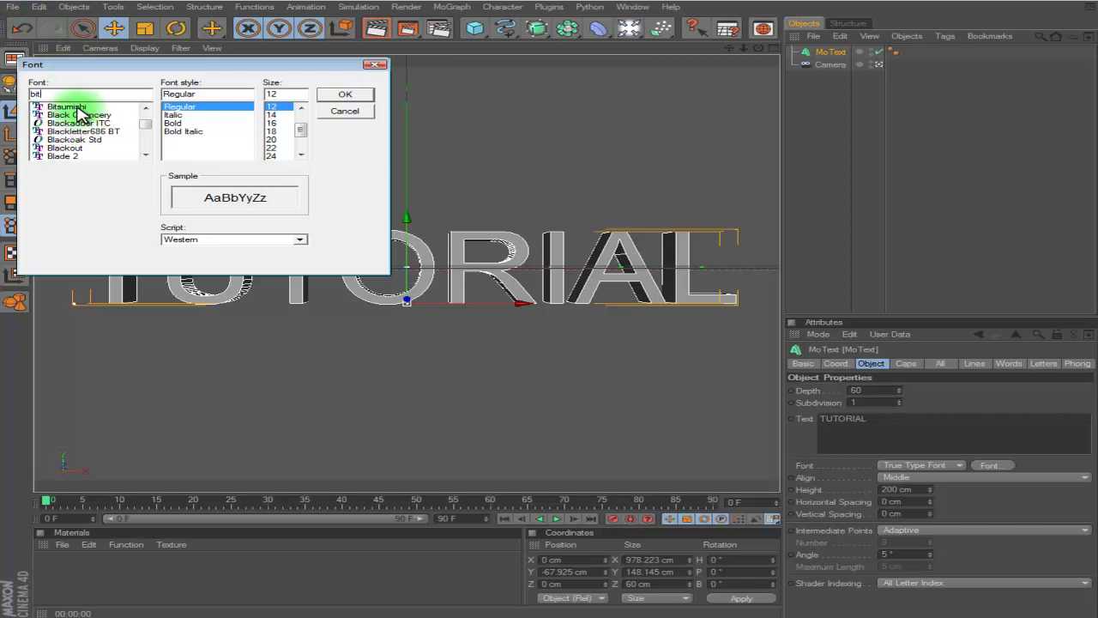
pyautogui.click(76, 108)
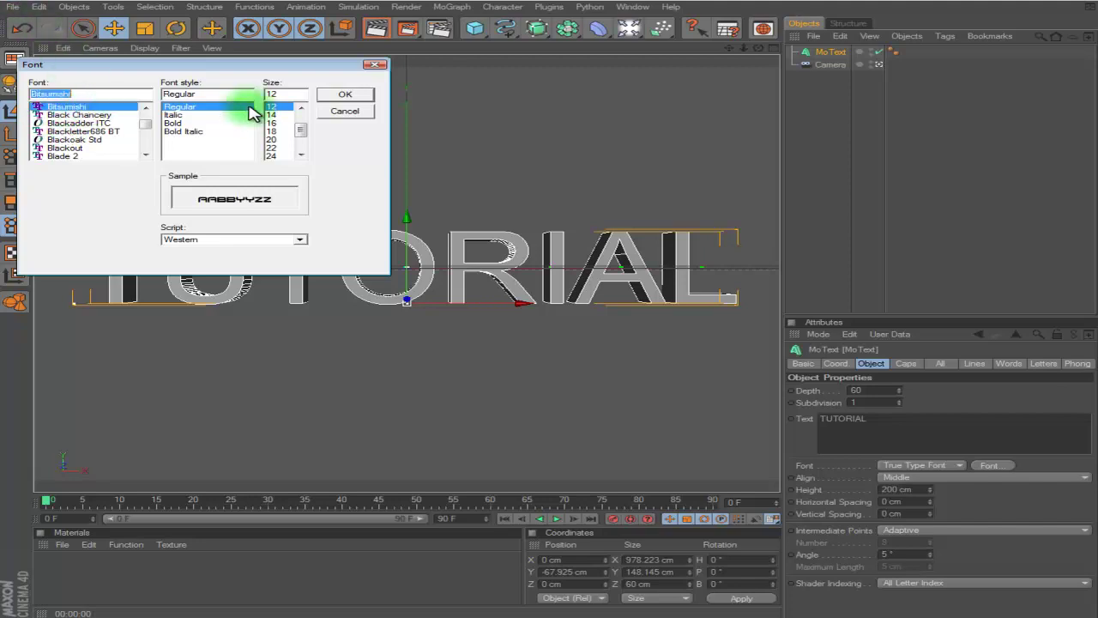
pyautogui.click(346, 96)
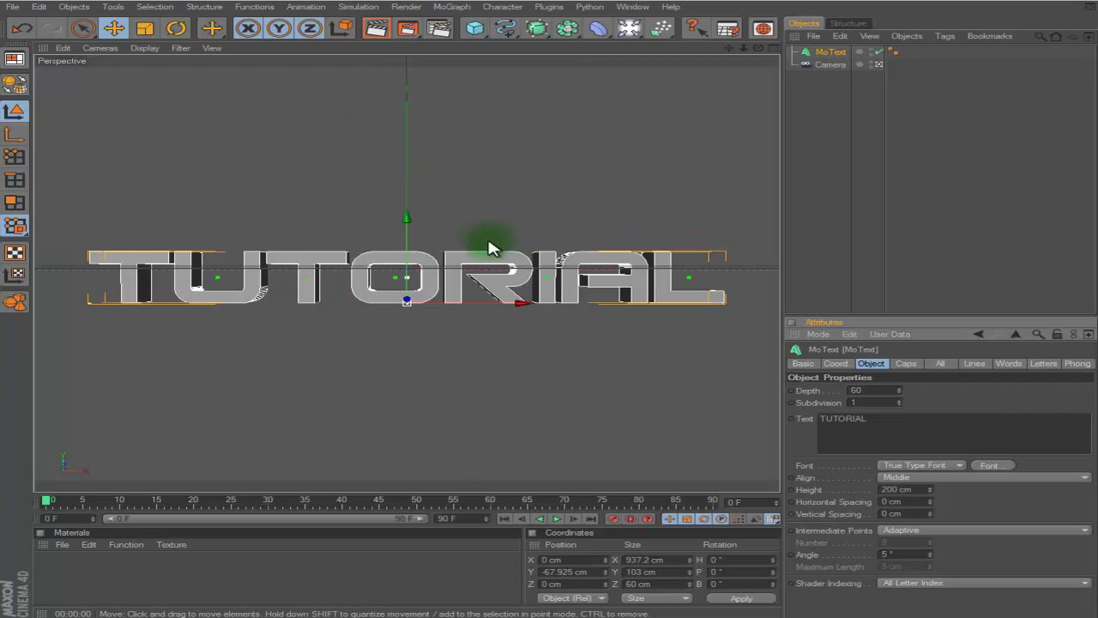
# - Move the camera closer to the text and raise the text about 17 cm to recenter it on the horizon
pyautogui.scroll(2, 634, 128)
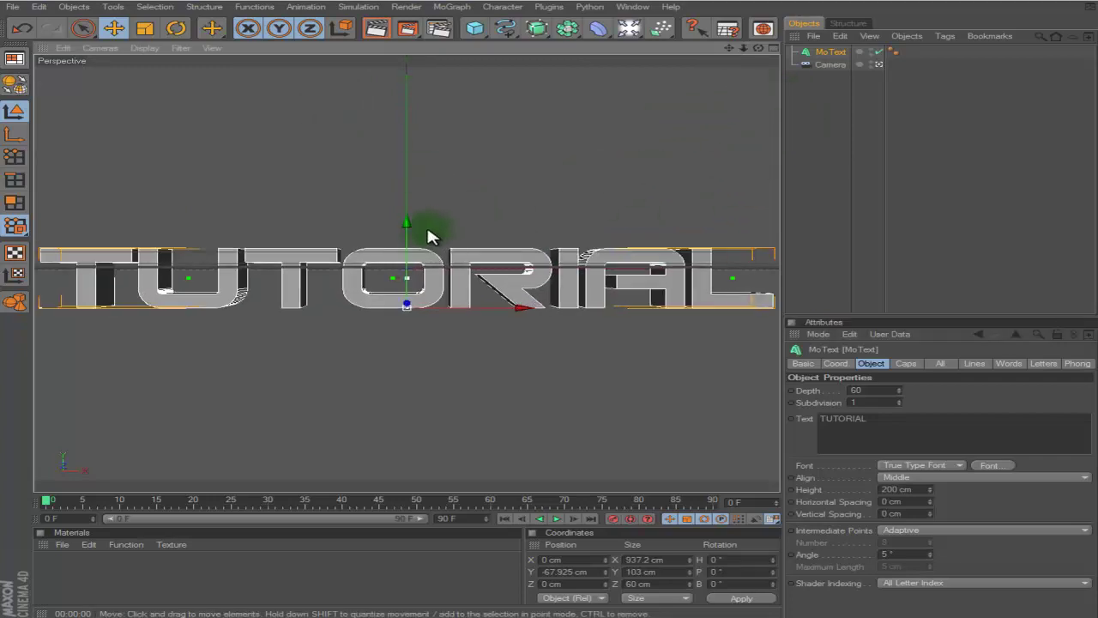
pyautogui.moveTo(407, 230); pyautogui.dragTo(408, 222)
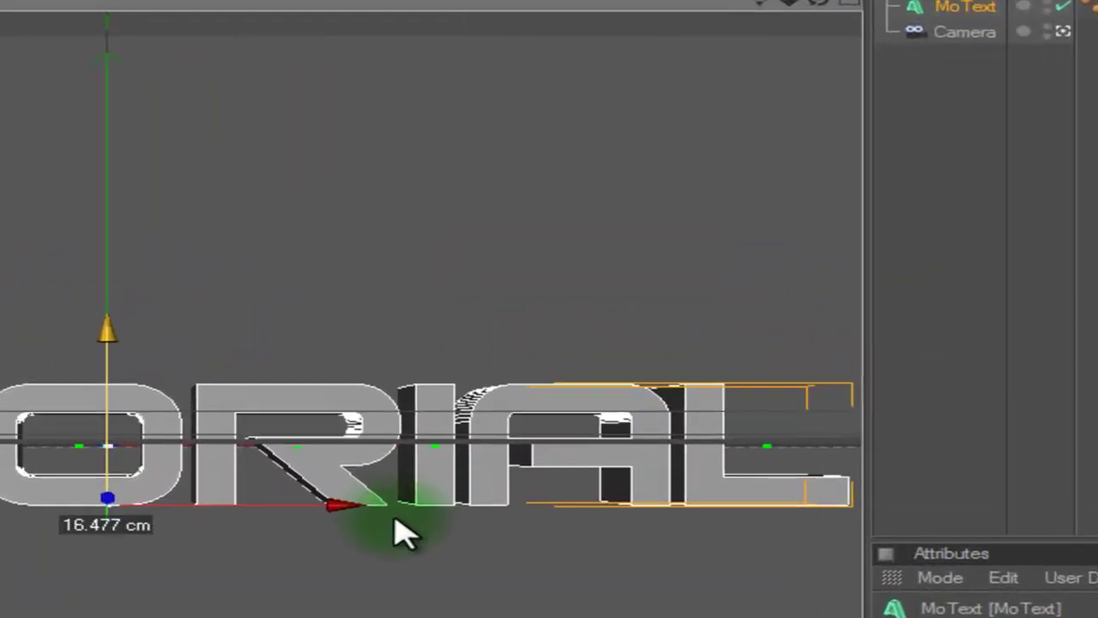
pyautogui.moveTo(396, 521); pyautogui.dragTo(396, 518)
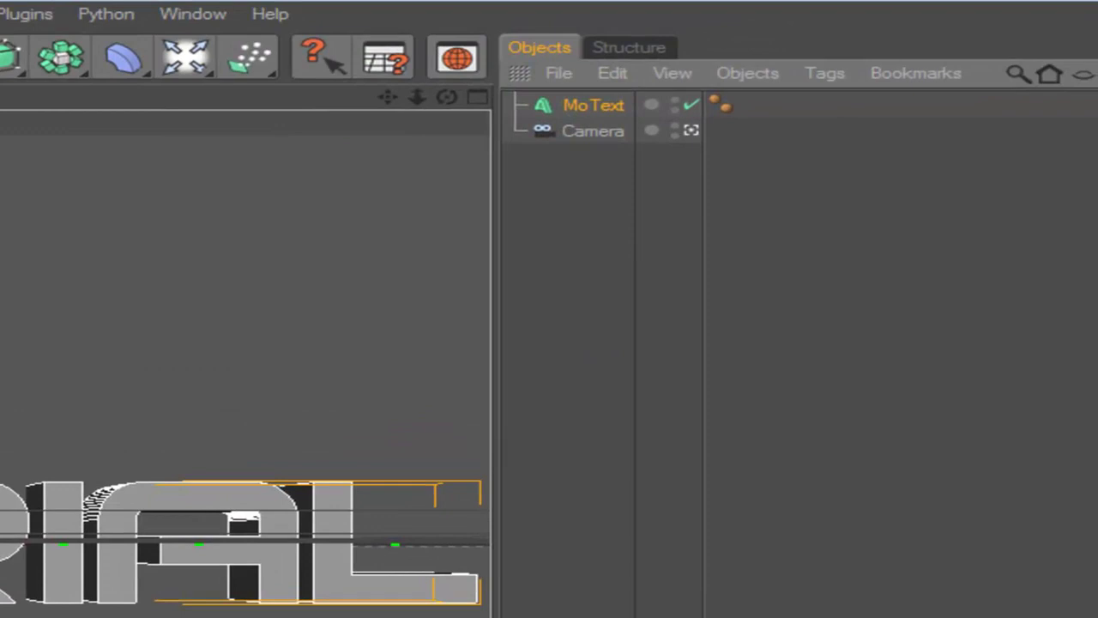
# - Add a Bend deformer, make it a child of the MoText object, and select it to show its properties
pyautogui.click(123, 57)
pyautogui.click(219, 86)
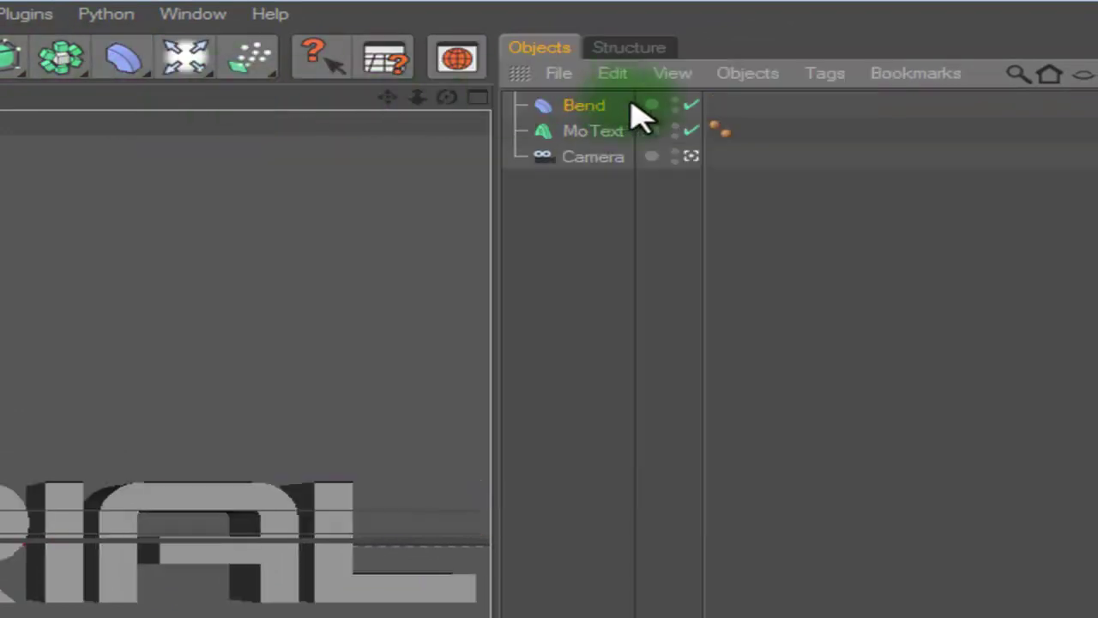
pyautogui.click(196, 318)
pyautogui.click(600, 121)
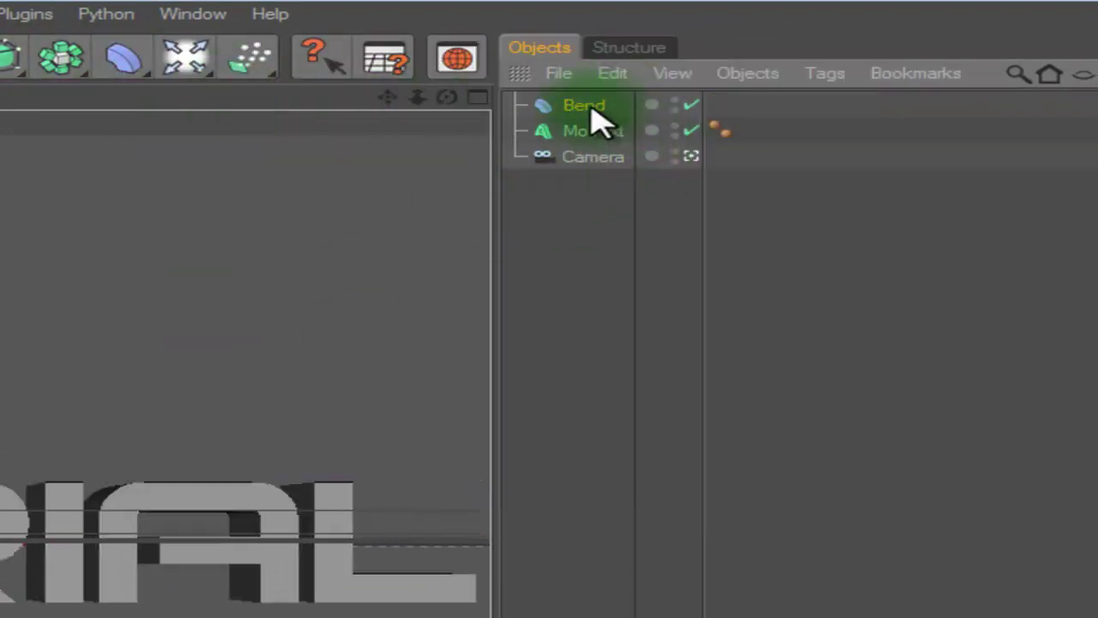
pyautogui.moveTo(592, 112); pyautogui.dragTo(594, 134)
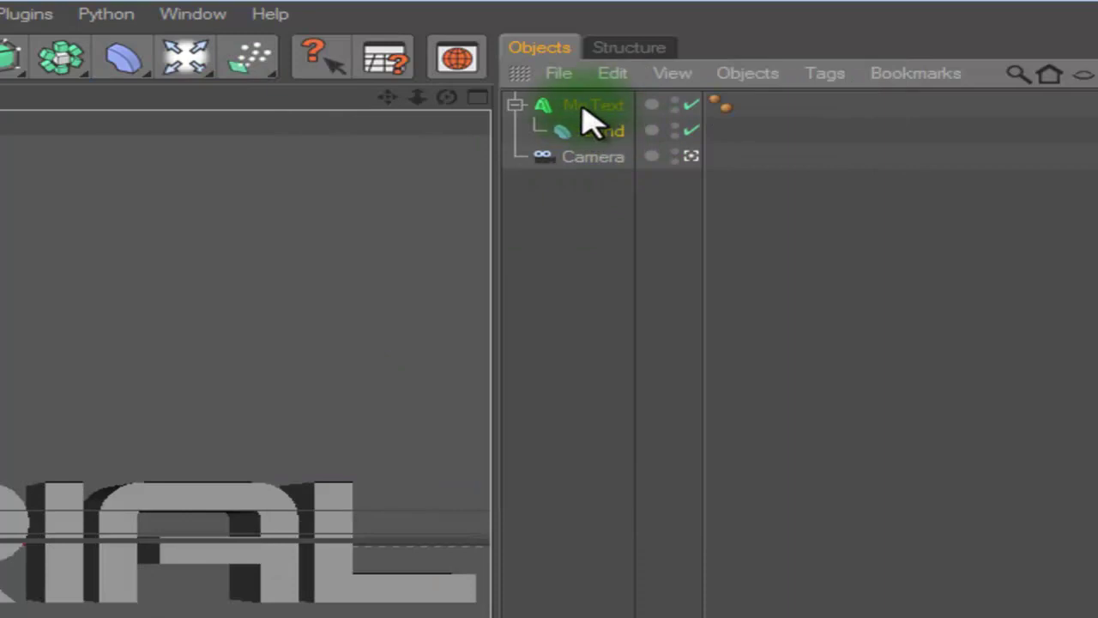
pyautogui.click(515, 105)
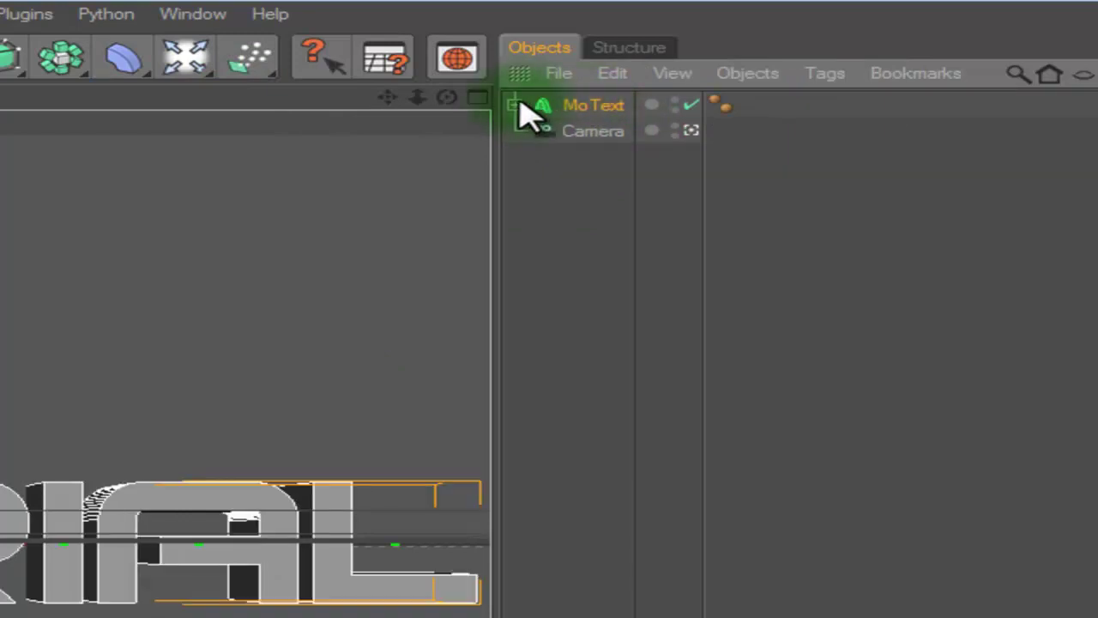
pyautogui.click(516, 104)
pyautogui.click(592, 131)
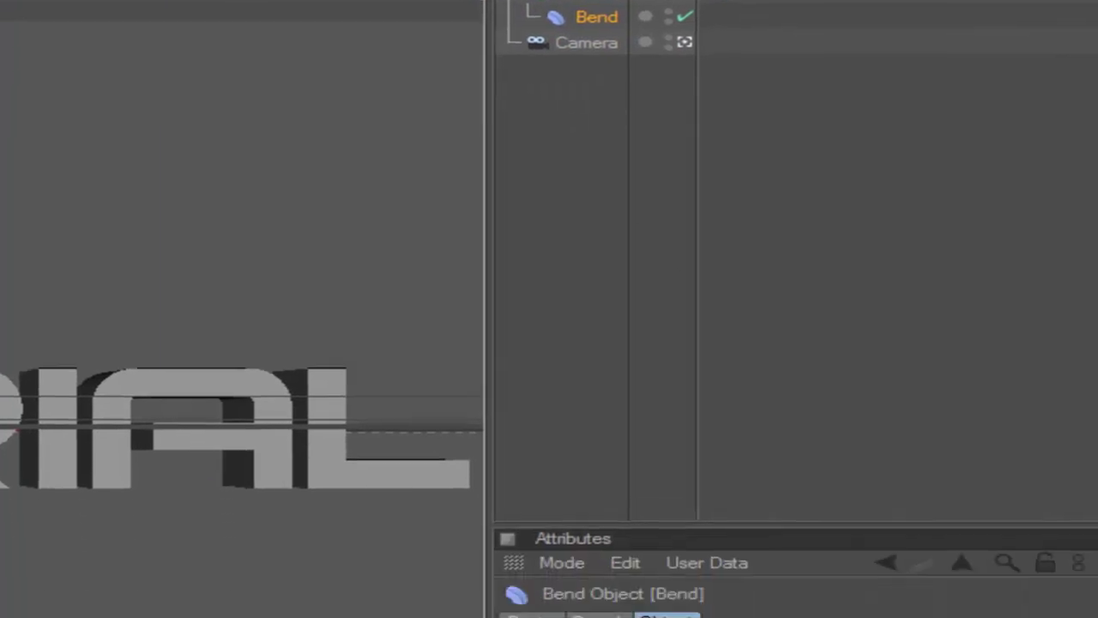
pyautogui.moveTo(763, 252); pyautogui.dragTo(772, 221)
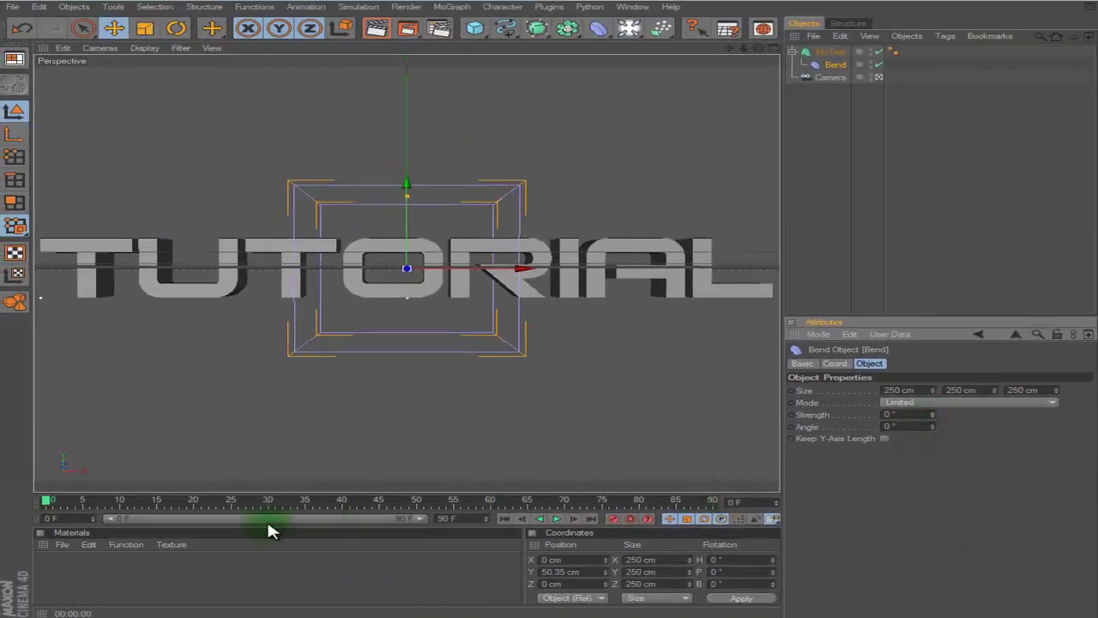
# - Extend the animation length to 150 frames and stretch the timeline's visible range to frame 150
pyautogui.doubleClick(448, 519)
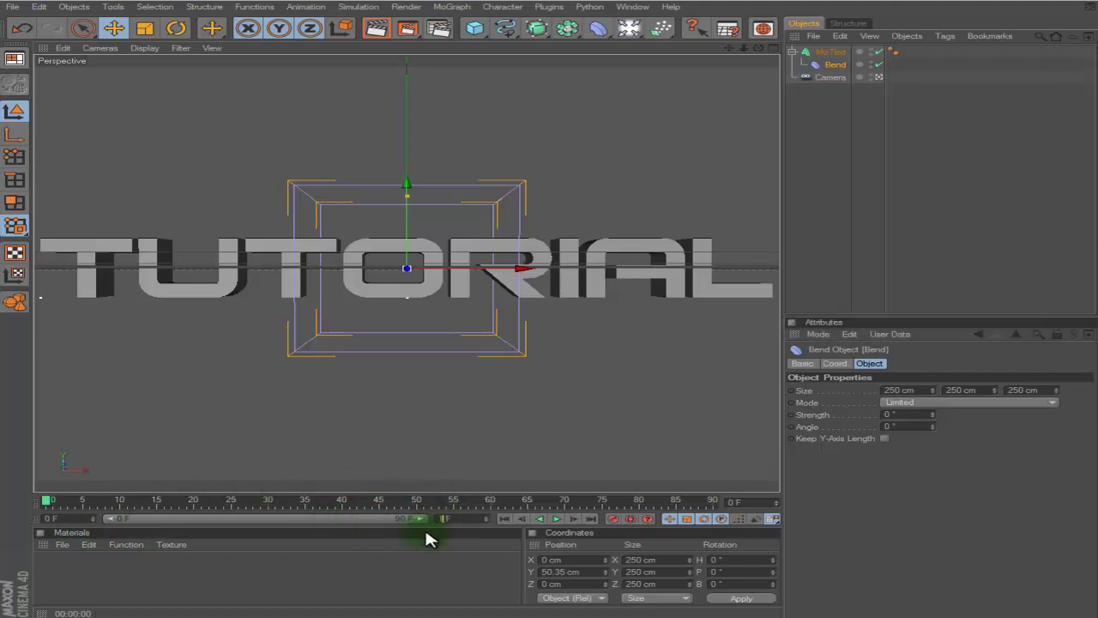
pyautogui.click(380, 580)
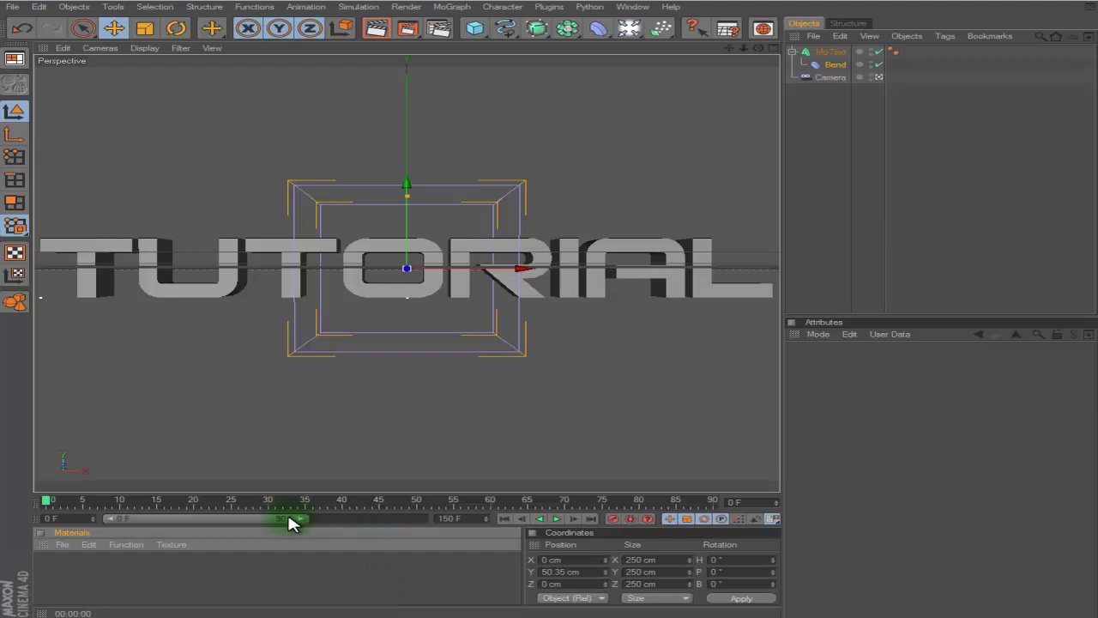
pyautogui.moveTo(303, 518); pyautogui.dragTo(483, 518)
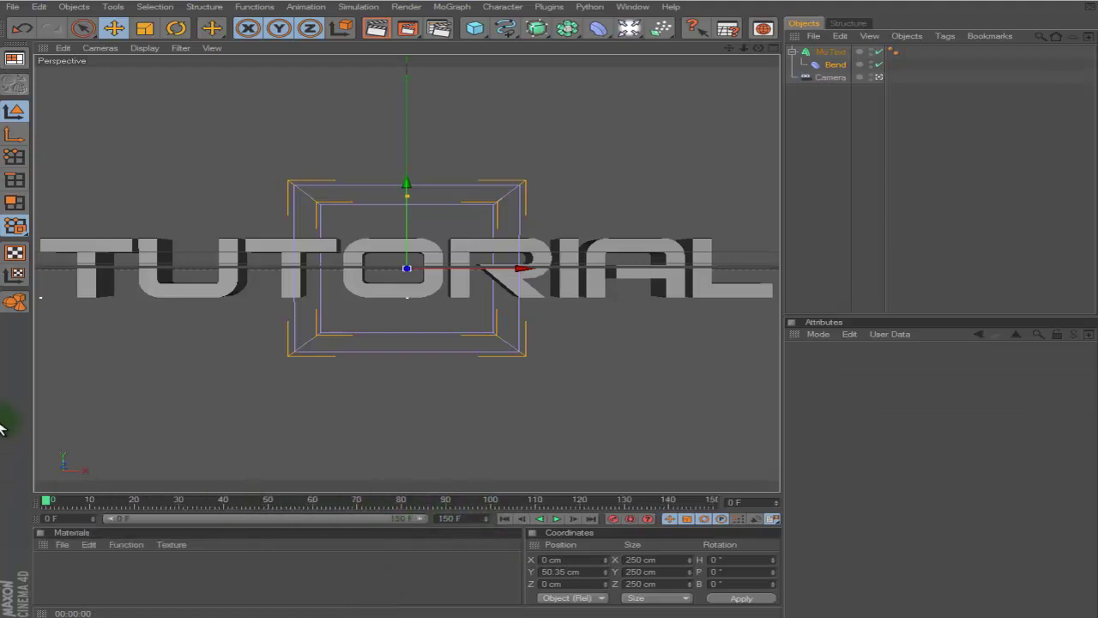
# - With automatic keyframing enabled, set the Bend deformer's strength and angle to 320° at frame 0
pyautogui.click(840, 65)
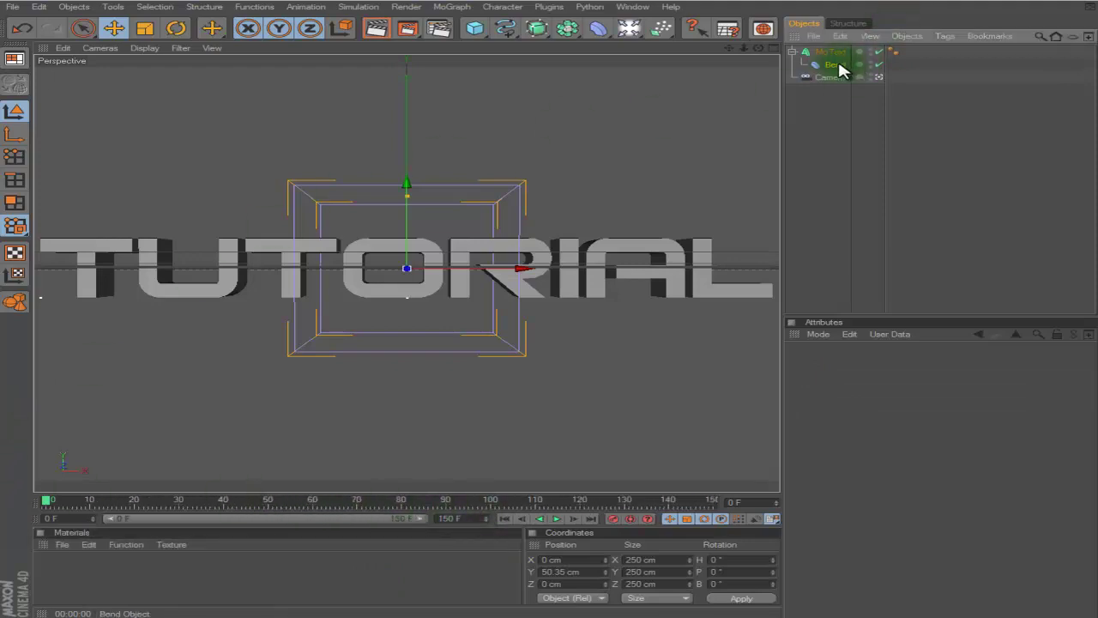
pyautogui.click(630, 519)
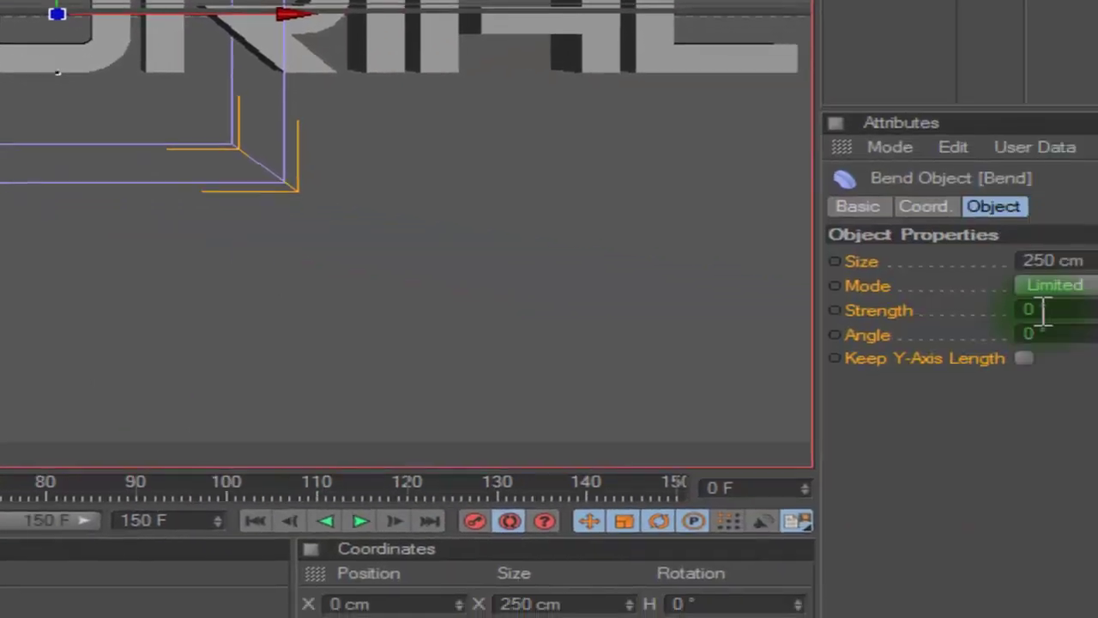
pyautogui.moveTo(1044, 314); pyautogui.dragTo(645, 270)
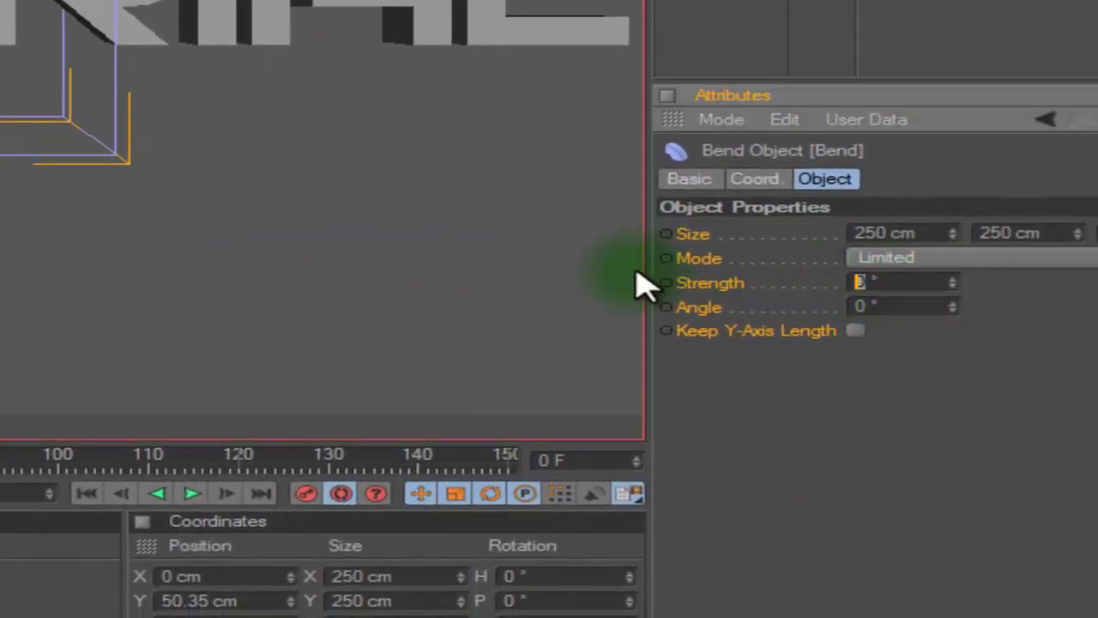
pyautogui.click(957, 488)
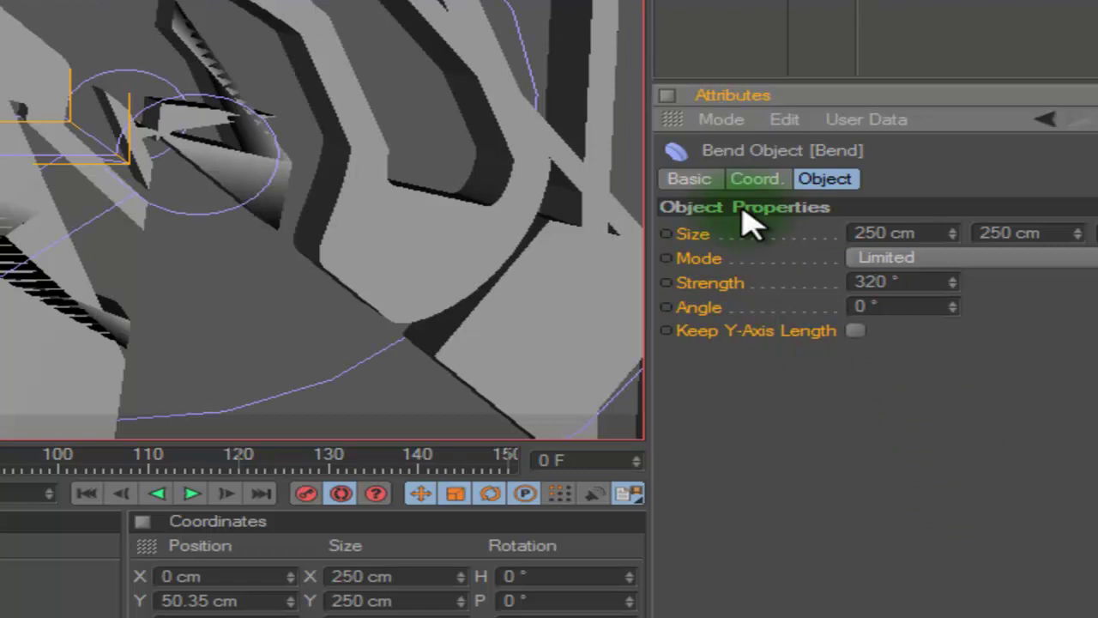
pyautogui.click(870, 306)
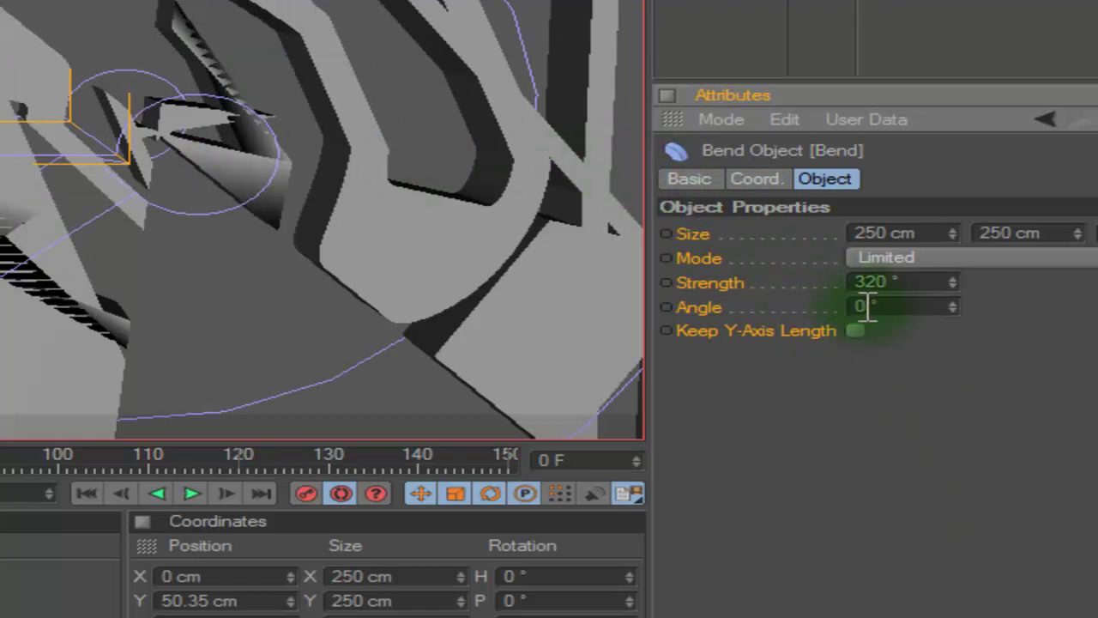
pyautogui.click(436, 241)
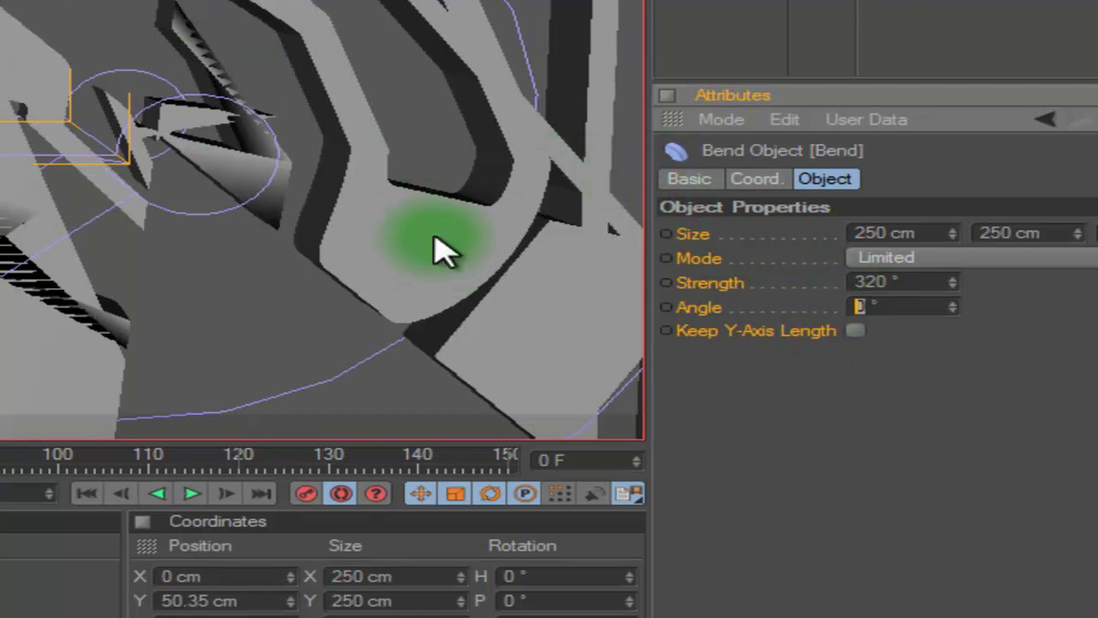
pyautogui.click(845, 435)
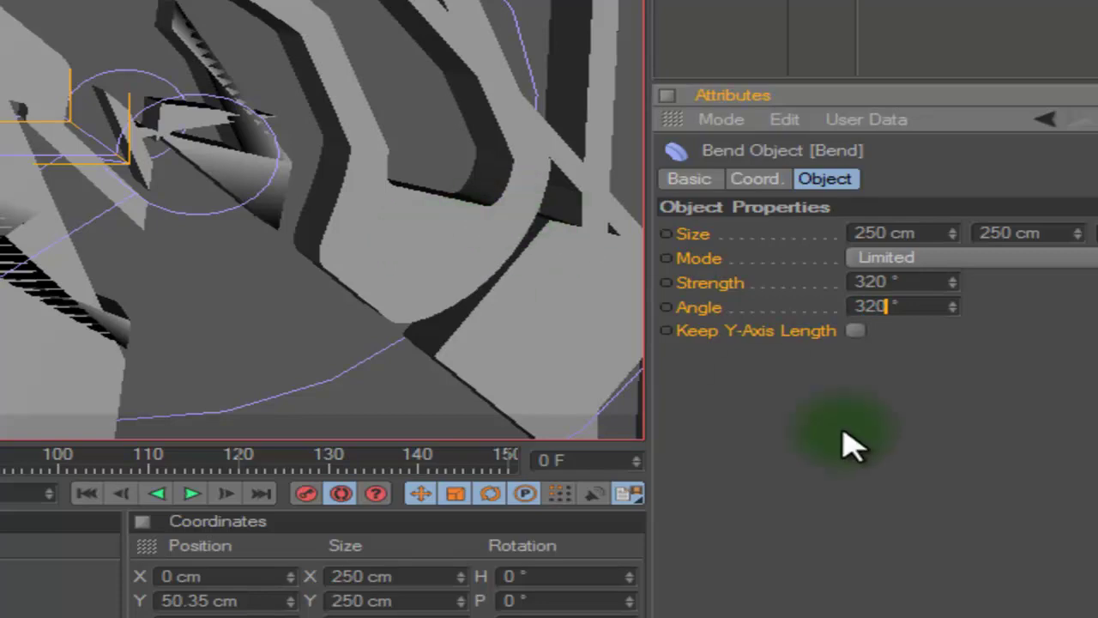
pyautogui.click(953, 506)
# - Try the Keep Y-Axis Length option on the Bend deformer
pyautogui.click(856, 330)
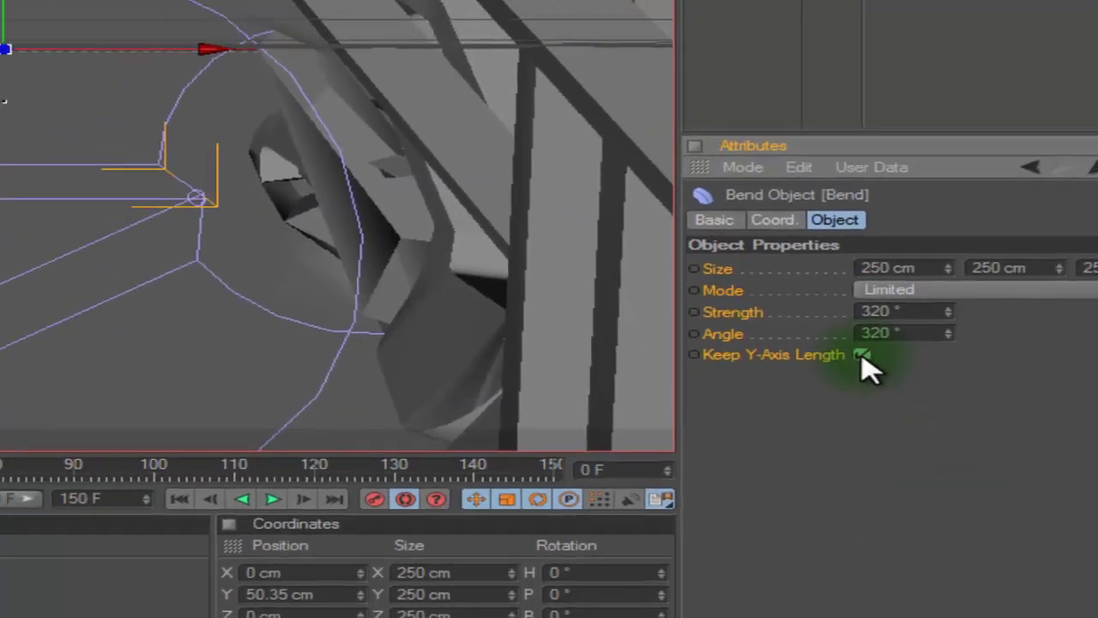
pyautogui.click(862, 355)
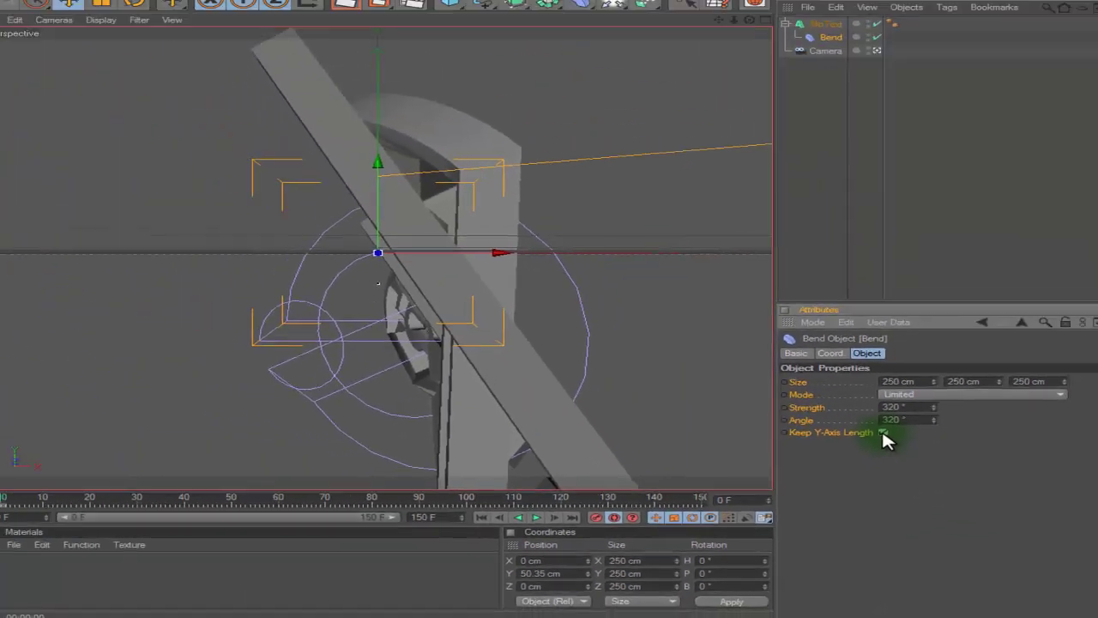
pyautogui.click(861, 355)
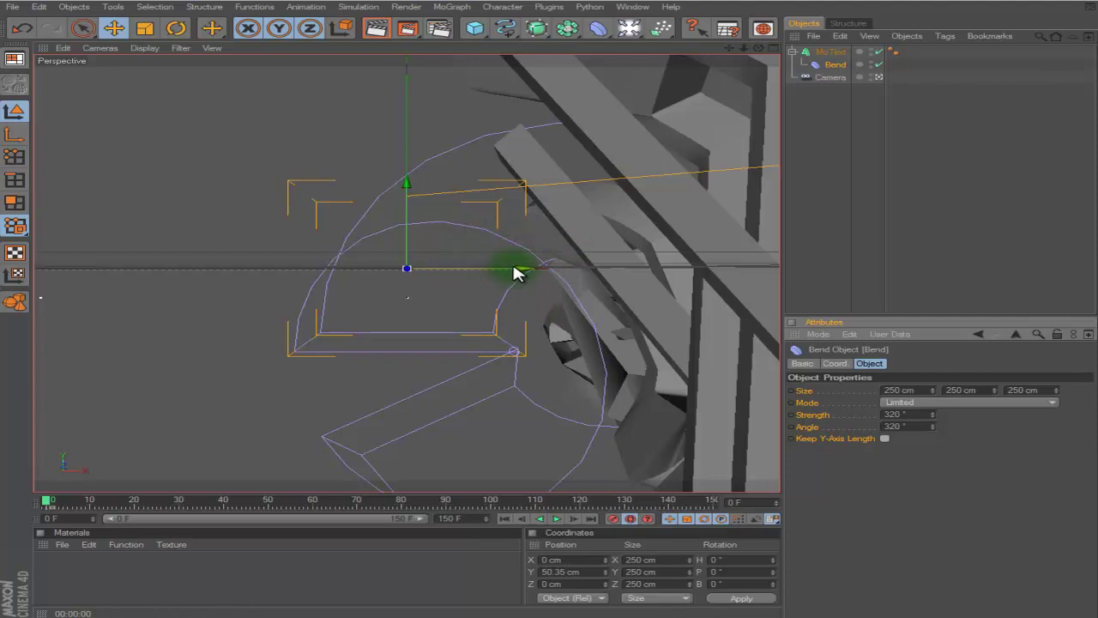
# - Select the MoText and Bend objects together and move them about 358 cm along X at frame 0
pyautogui.click(829, 51)
pyautogui.keyDown('ctrl'); pyautogui.click(832, 65); pyautogui.keyUp('ctrl')
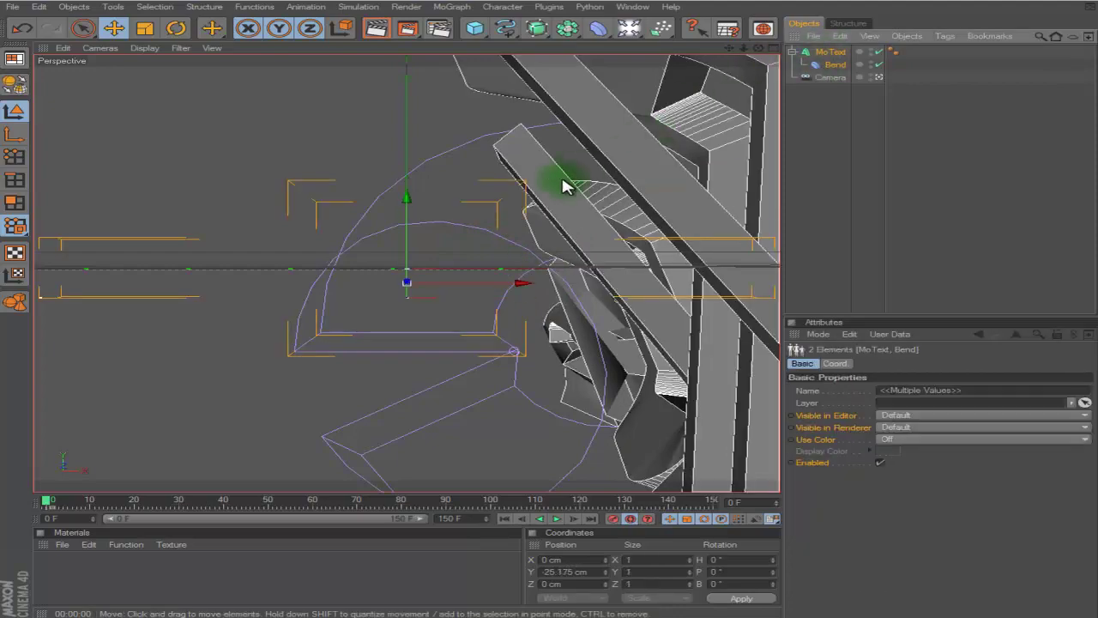
pyautogui.moveTo(515, 283); pyautogui.dragTo(549, 305)
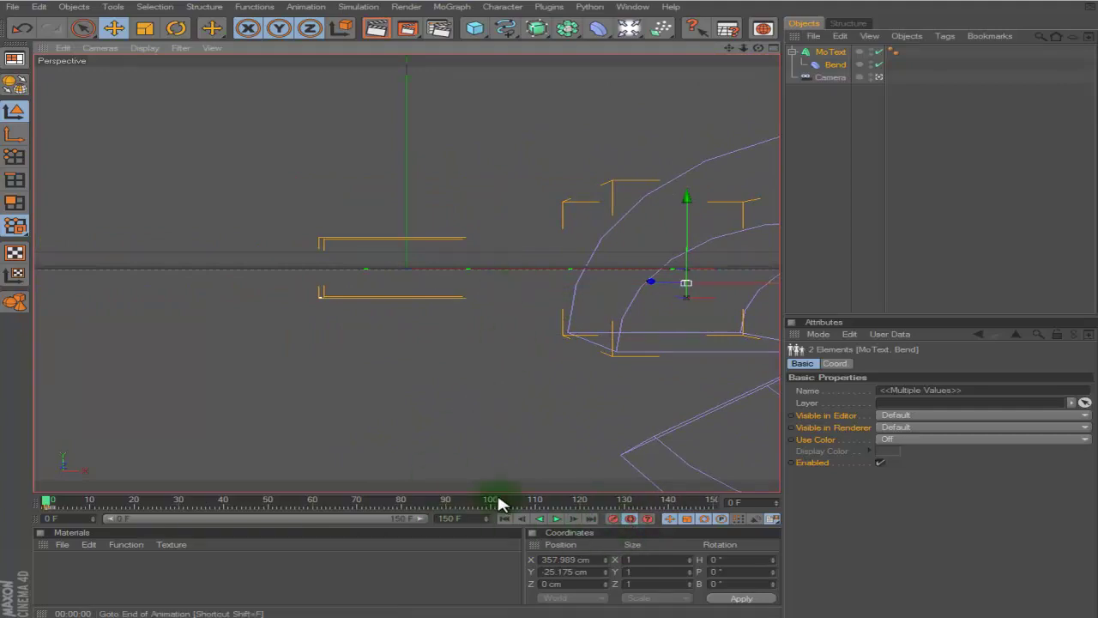
# - Move the timeline playhead to frame 60
pyautogui.moveTo(47, 507); pyautogui.dragTo(226, 505)
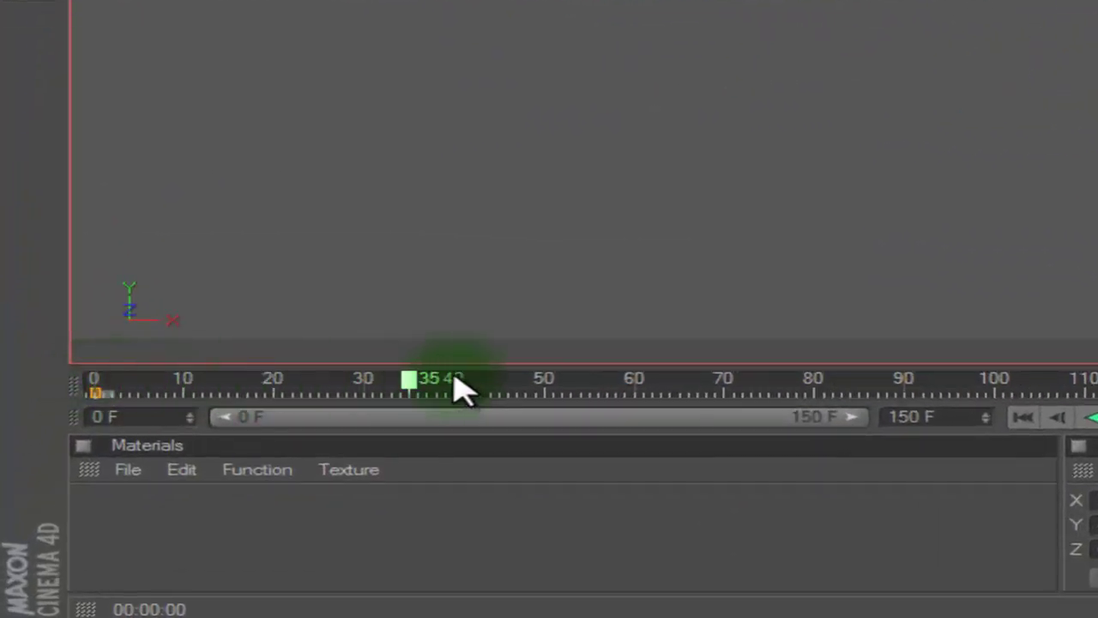
pyautogui.moveTo(455, 379); pyautogui.dragTo(635, 379)
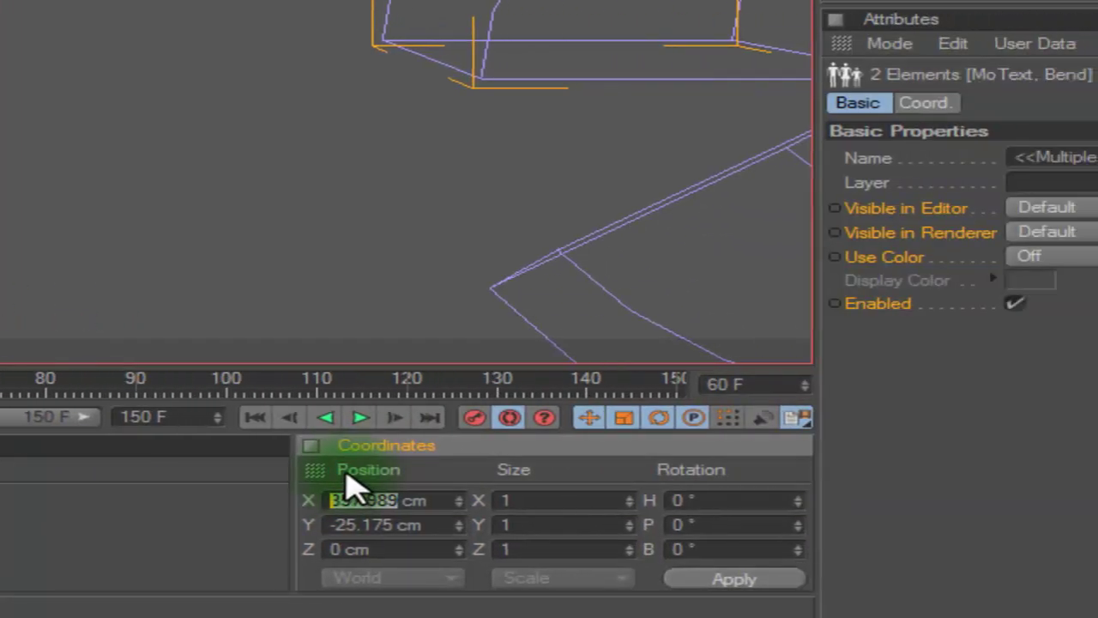
# - Try to set the joint position of MoText and Bend to X 0 cm and Y 50 cm
pyautogui.write('0')
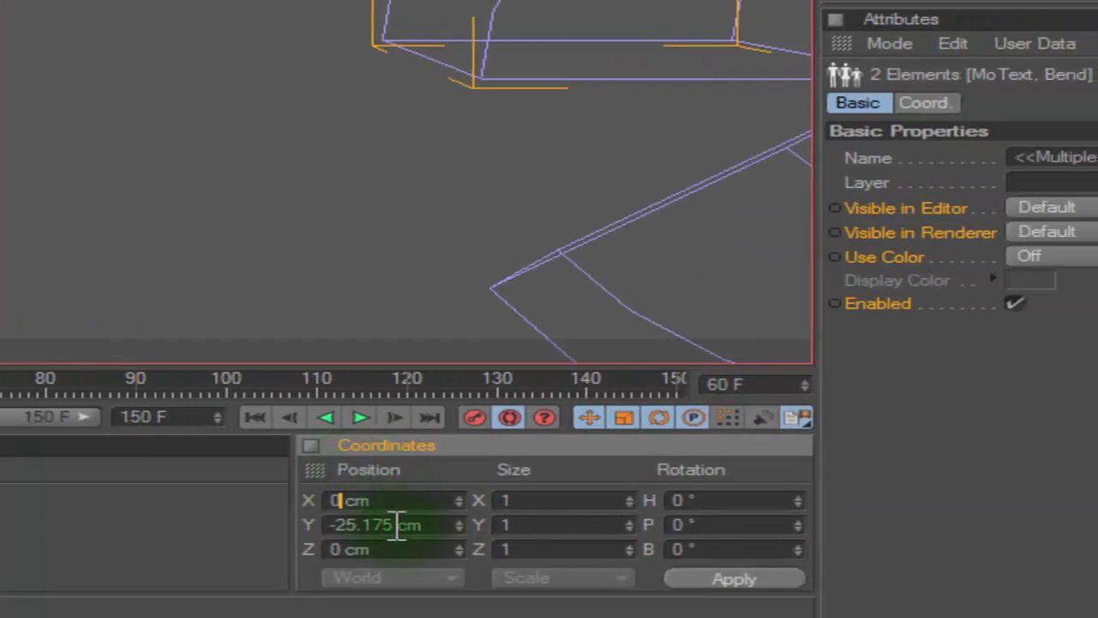
pyautogui.press('Tab')
pyautogui.write('50')
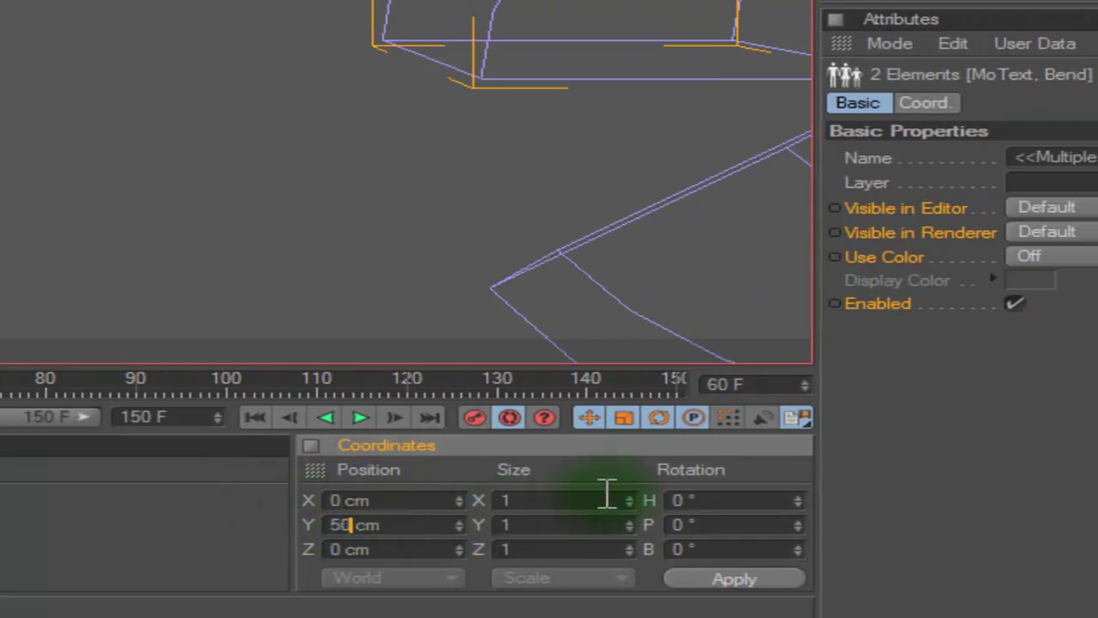
pyautogui.click(1042, 498)
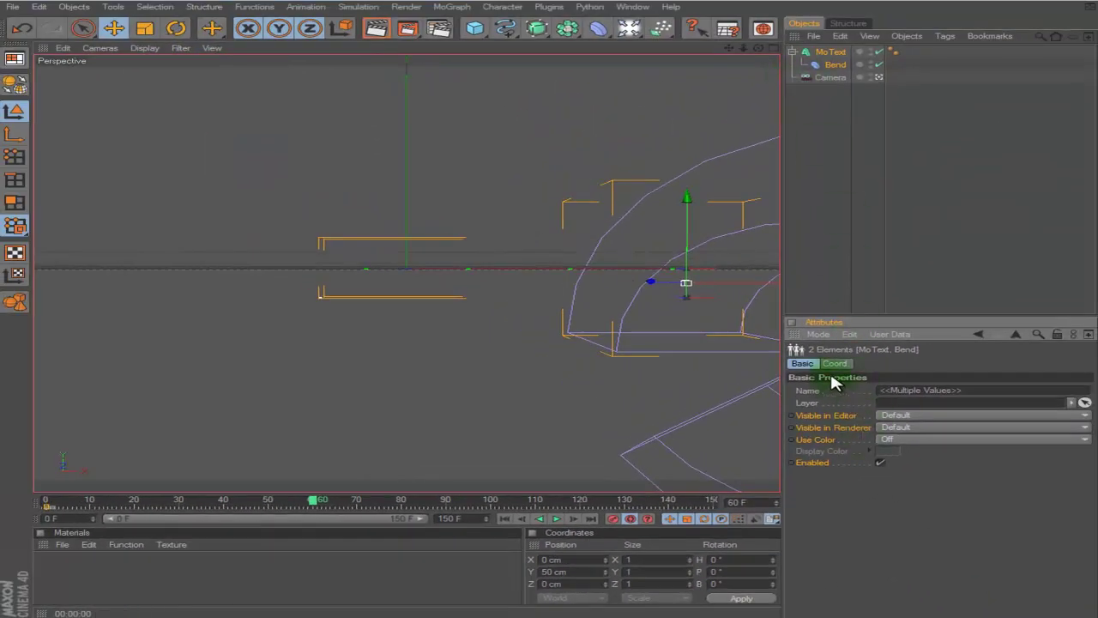
pyautogui.click(834, 363)
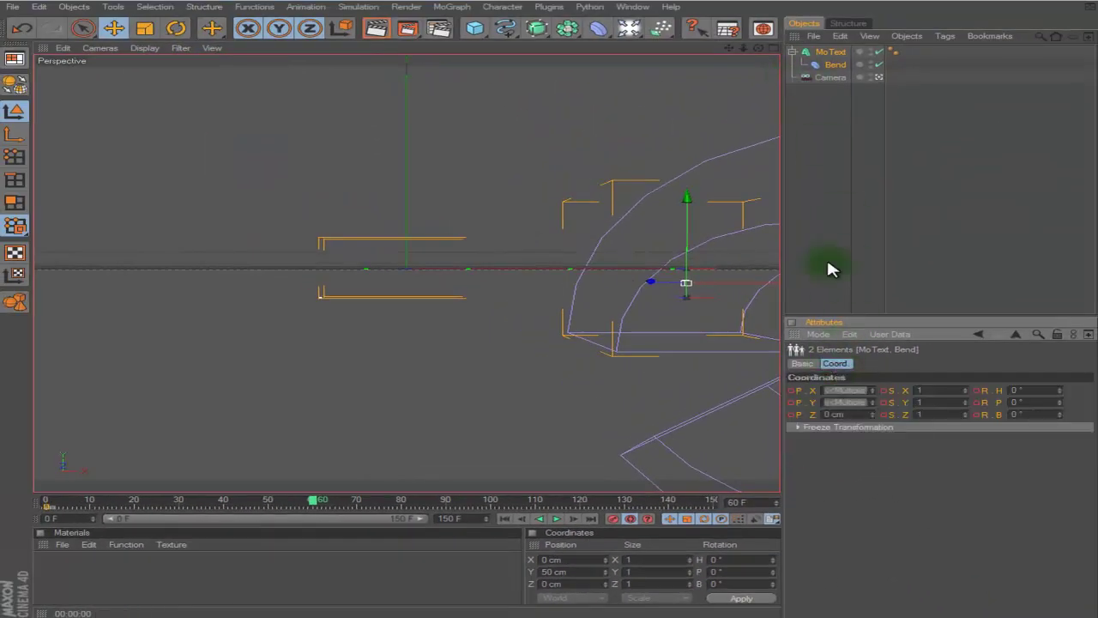
# - Set the Bend deformer's strength and angle to 0° at frame 60
pyautogui.click(829, 66)
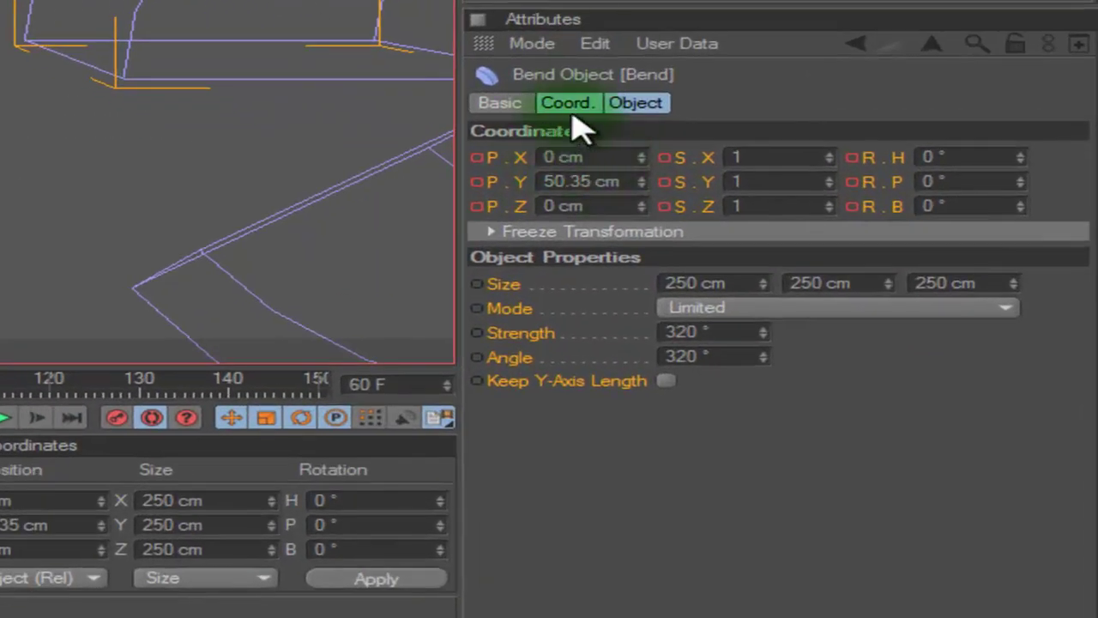
pyautogui.click(635, 104)
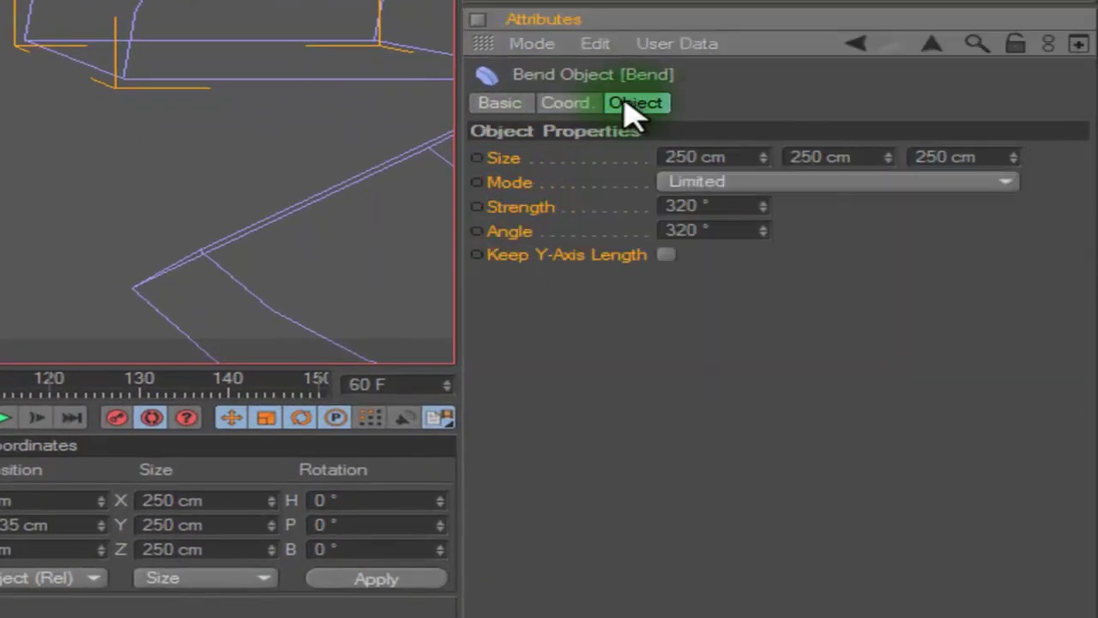
pyautogui.click(571, 104)
pyautogui.click(636, 103)
pyautogui.doubleClick(700, 208)
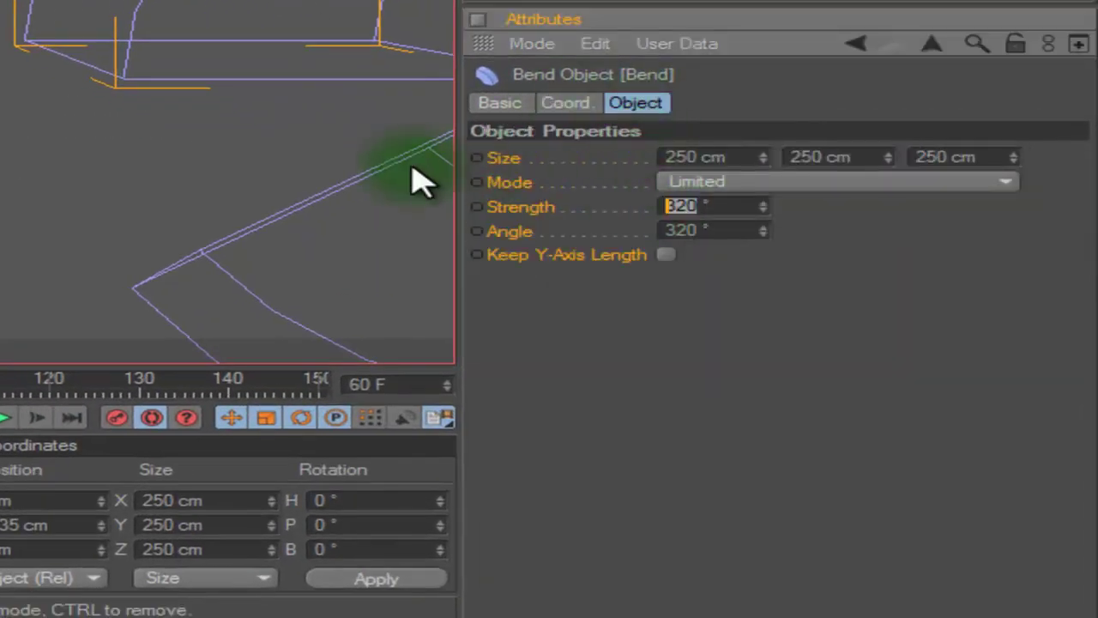
pyautogui.write('0')
pyautogui.doubleClick(702, 228)
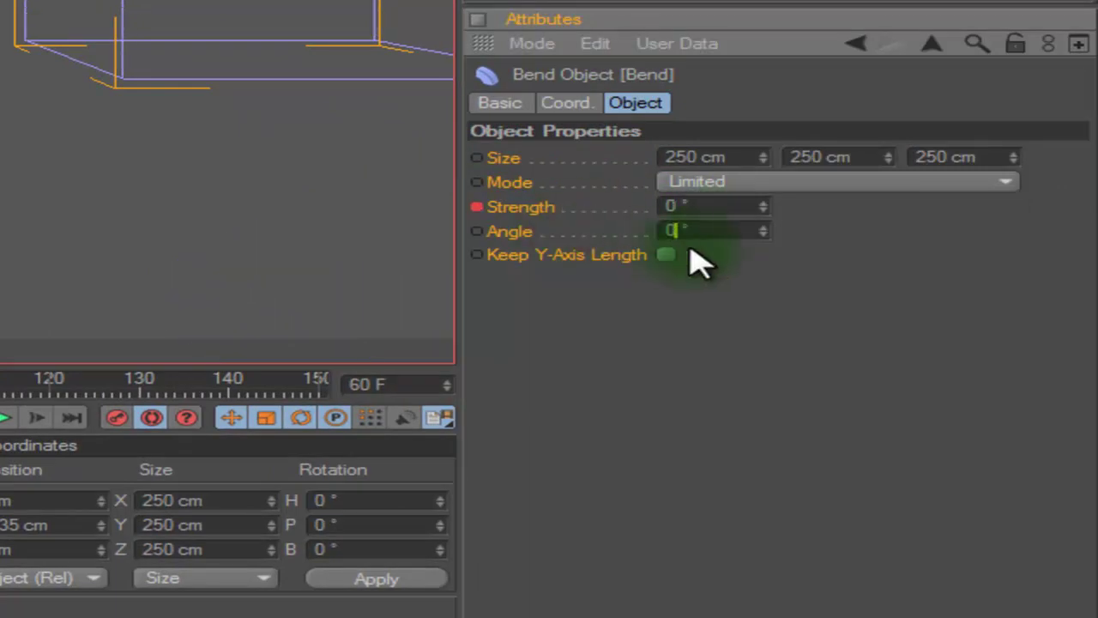
pyautogui.write('0')
pyautogui.press('Return')
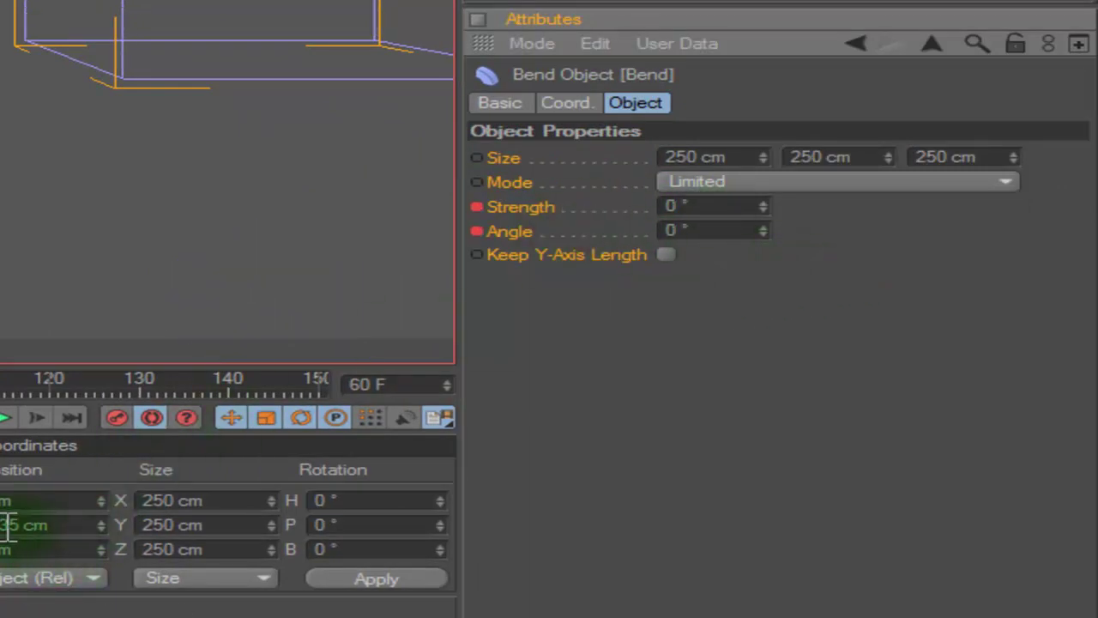
# - Set the Bend deformer's Y position to 0 cm at frame 60 and apply it
pyautogui.moveTo(15, 526); pyautogui.dragTo(0, 515)
pyautogui.write('0')
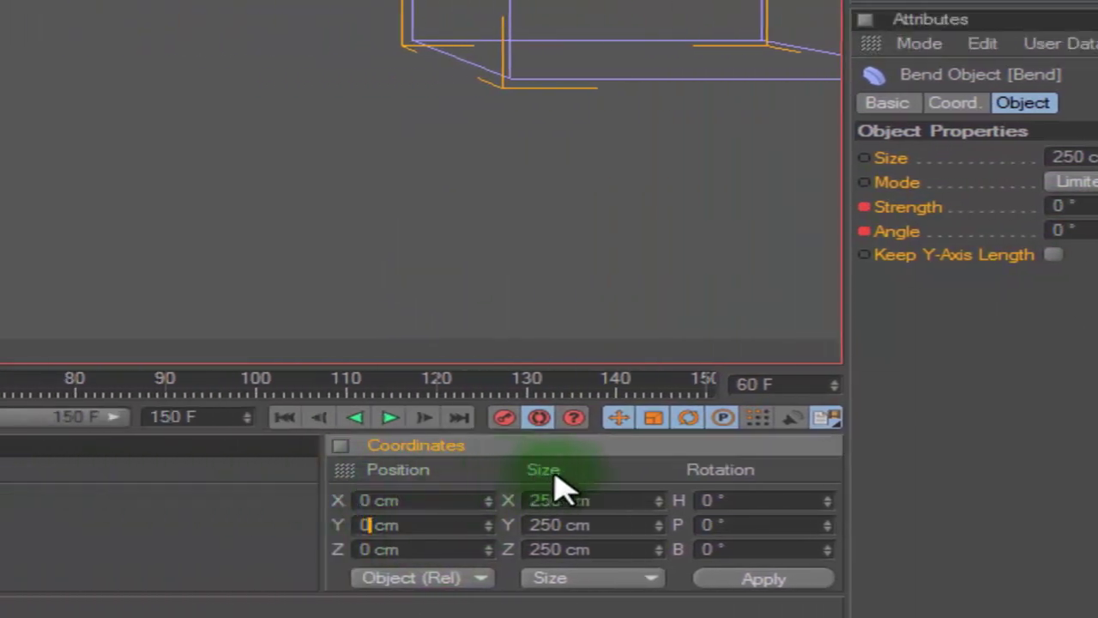
pyautogui.click(756, 580)
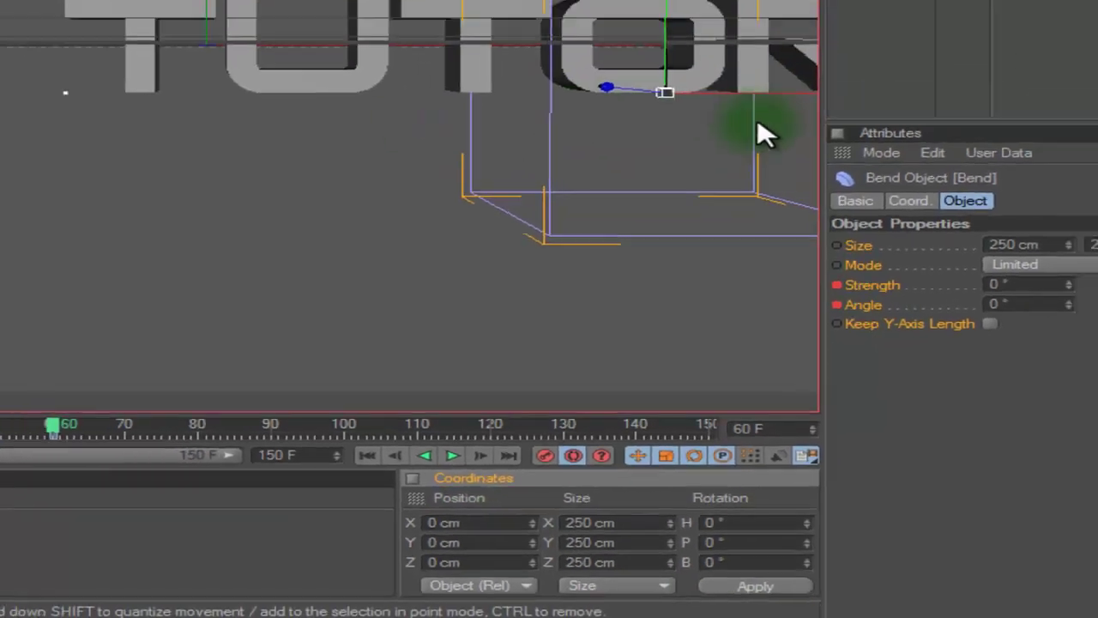
pyautogui.moveTo(766, 95); pyautogui.dragTo(462, 103)
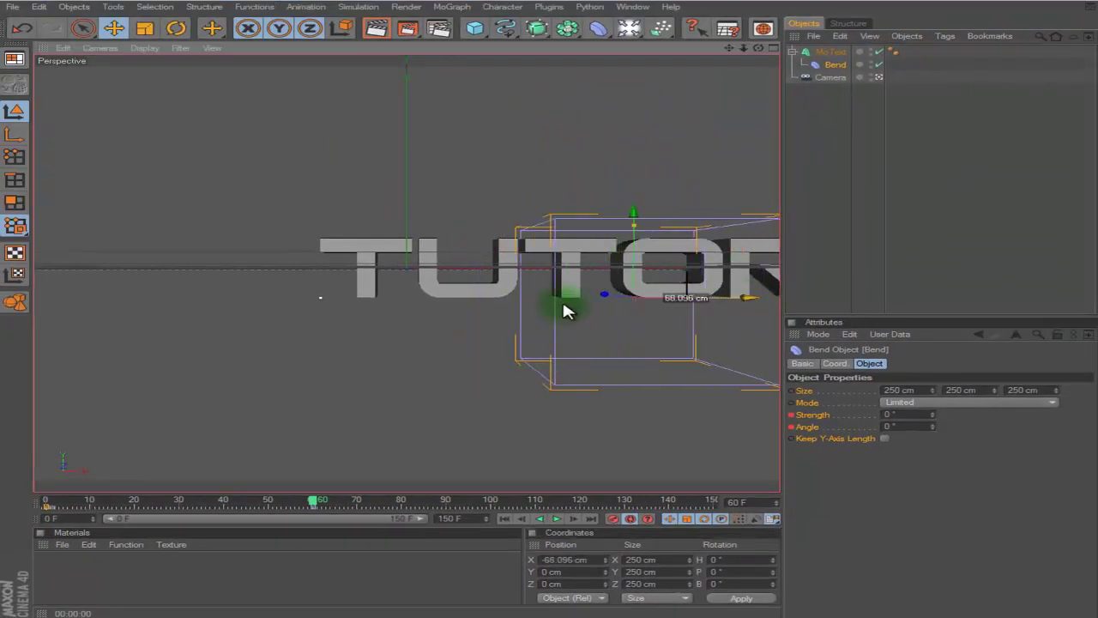
pyautogui.moveTo(564, 311); pyautogui.dragTo(563, 311)
pyautogui.click(23, 32)
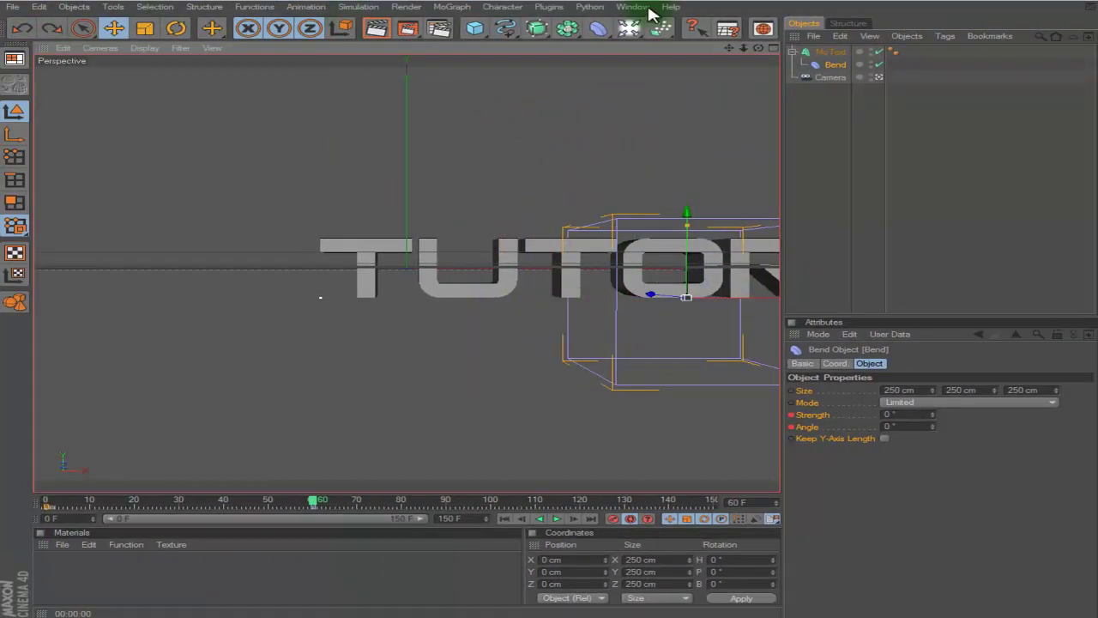
# - Set the MoText object's X position to 0 cm at frame 60, apply it, and return the playhead to frame 0
pyautogui.click(828, 53)
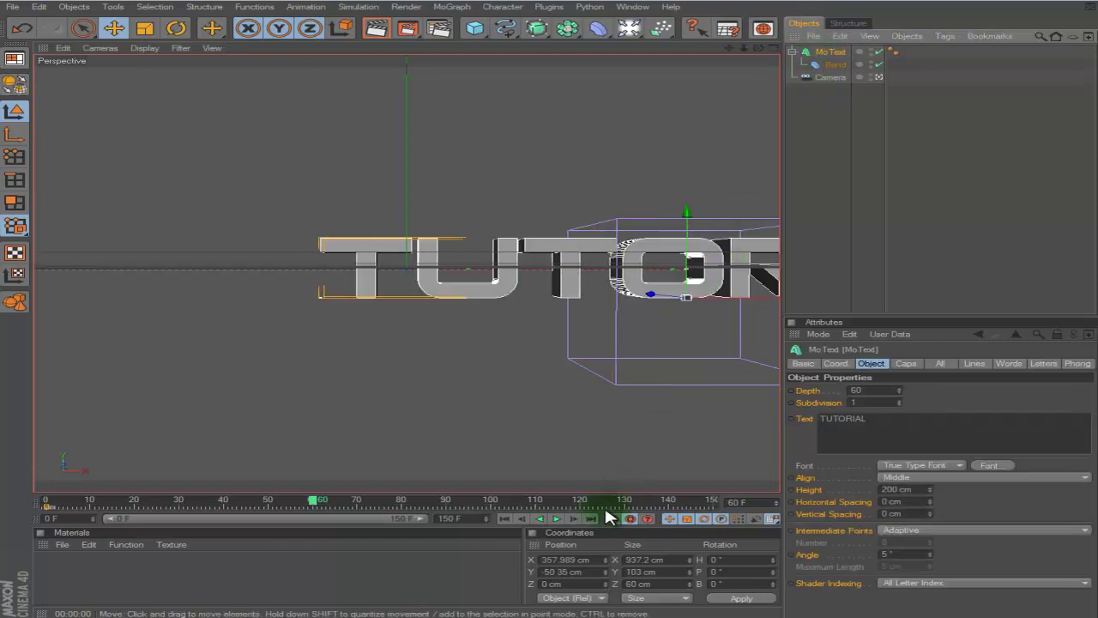
pyautogui.click(578, 560)
pyautogui.doubleClick(578, 560)
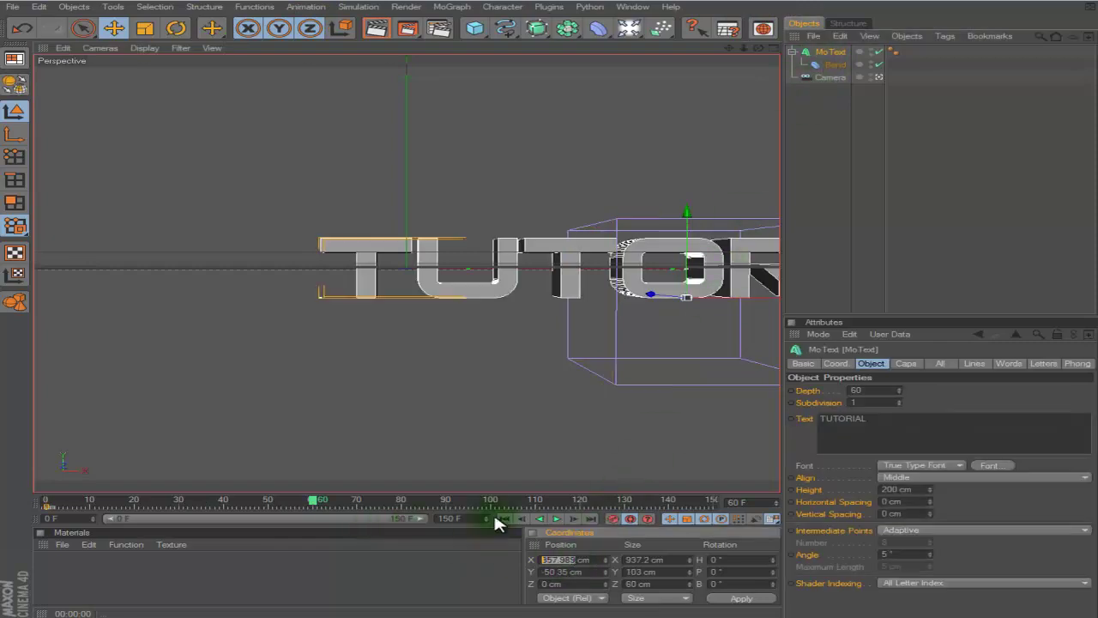
pyautogui.write('0')
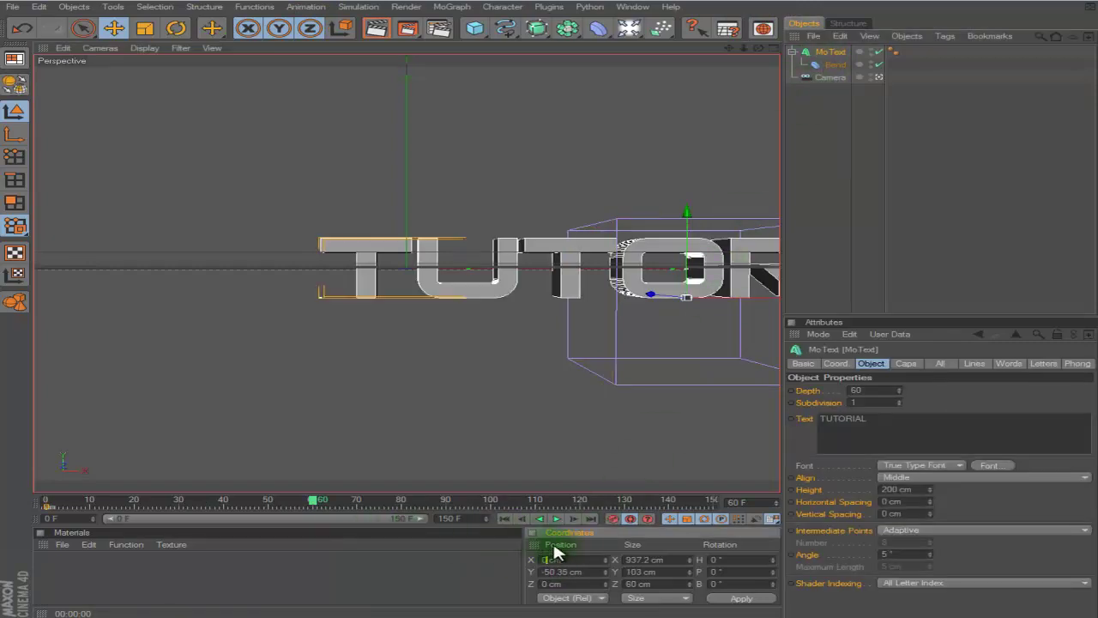
pyautogui.click(725, 600)
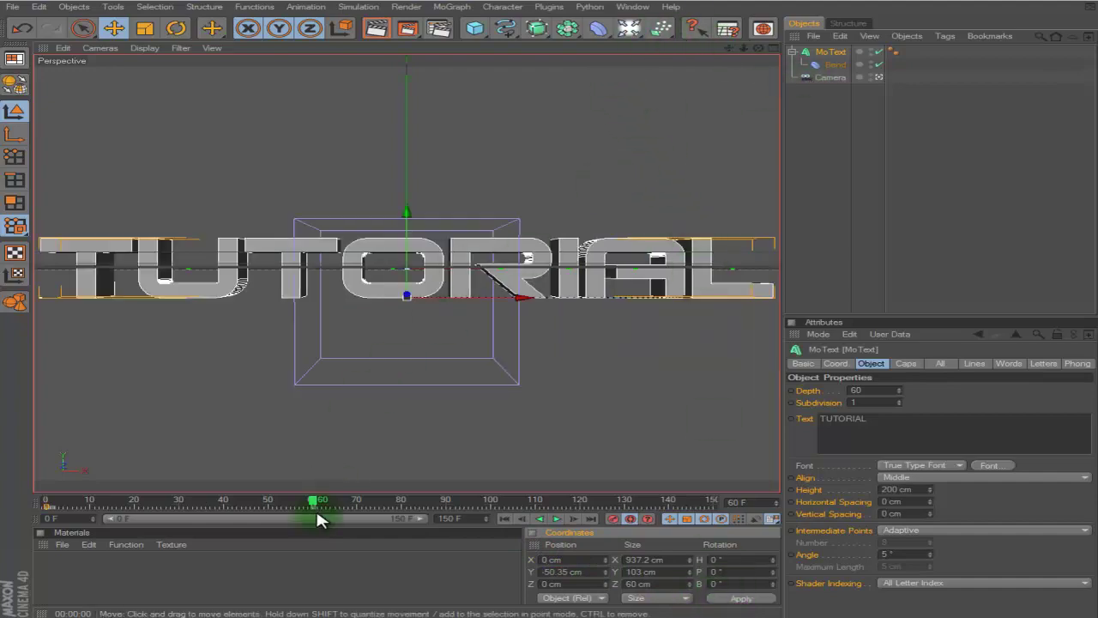
pyautogui.moveTo(317, 519); pyautogui.dragTo(9, 468)
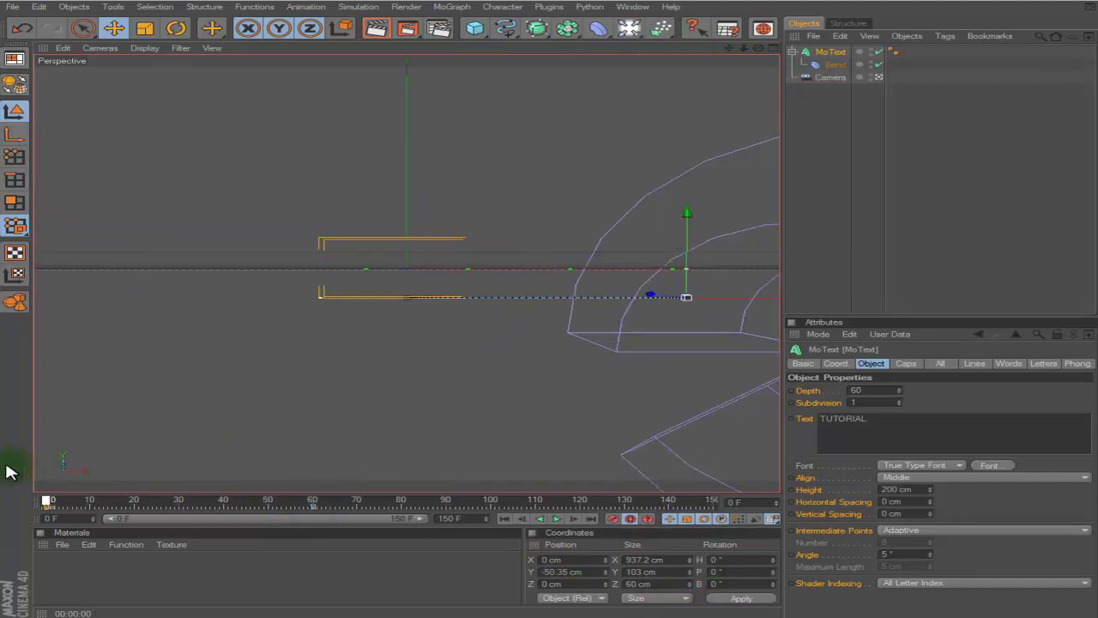
# - Preview the animation and set the interpolation of all MoText and Bend keyframes to Linear
pyautogui.click(558, 519)
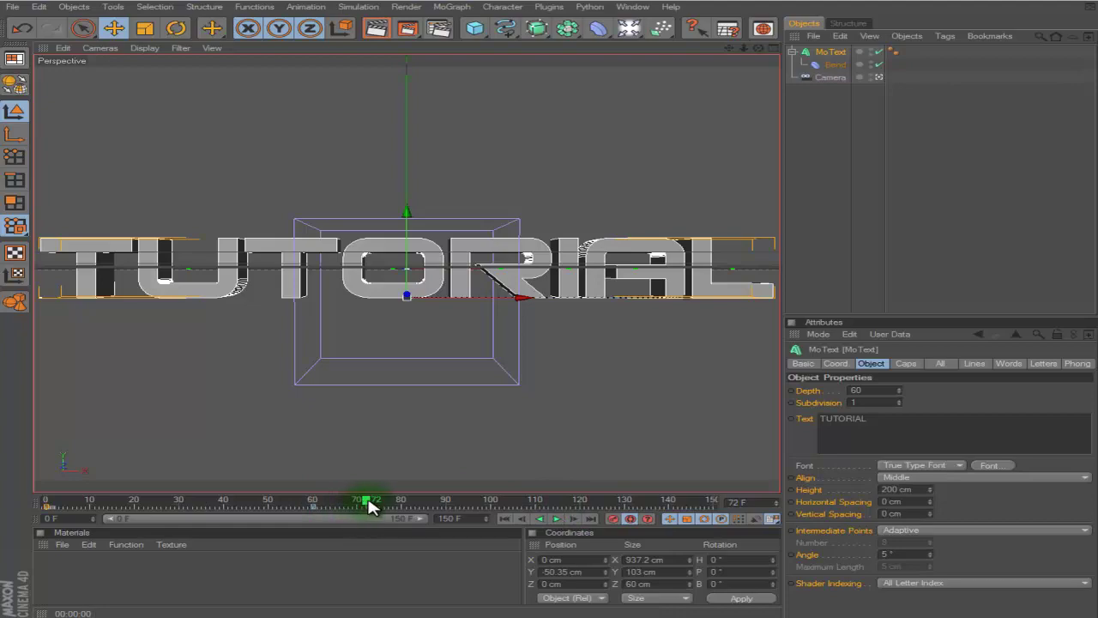
pyautogui.moveTo(371, 506); pyautogui.dragTo(0, 508)
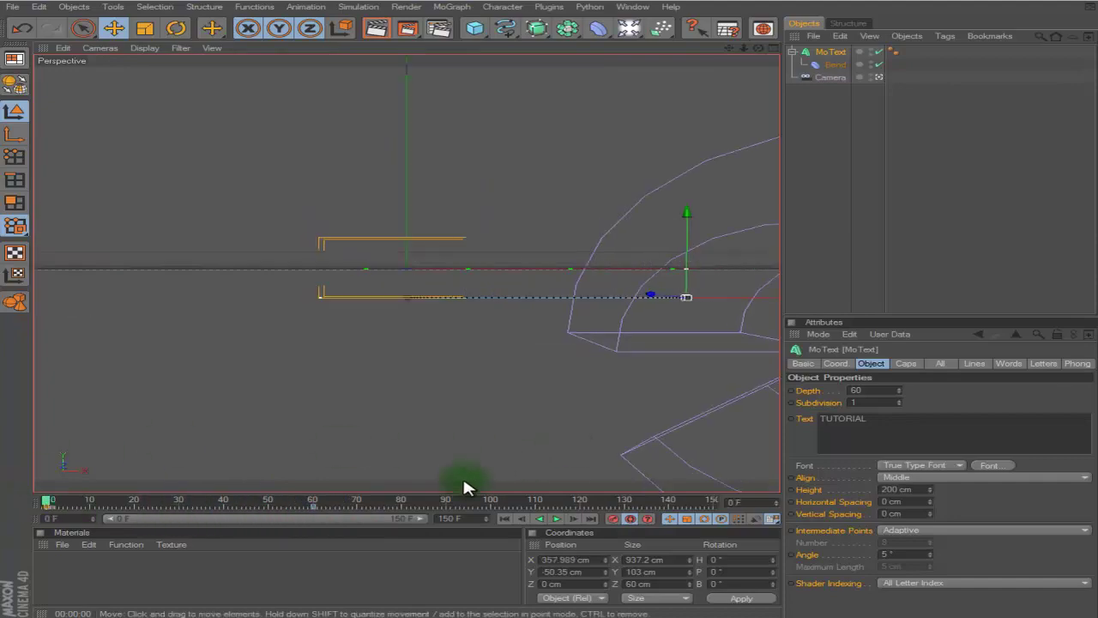
pyautogui.keyDown('ctrl'); pyautogui.click(829, 64); pyautogui.keyUp('ctrl')
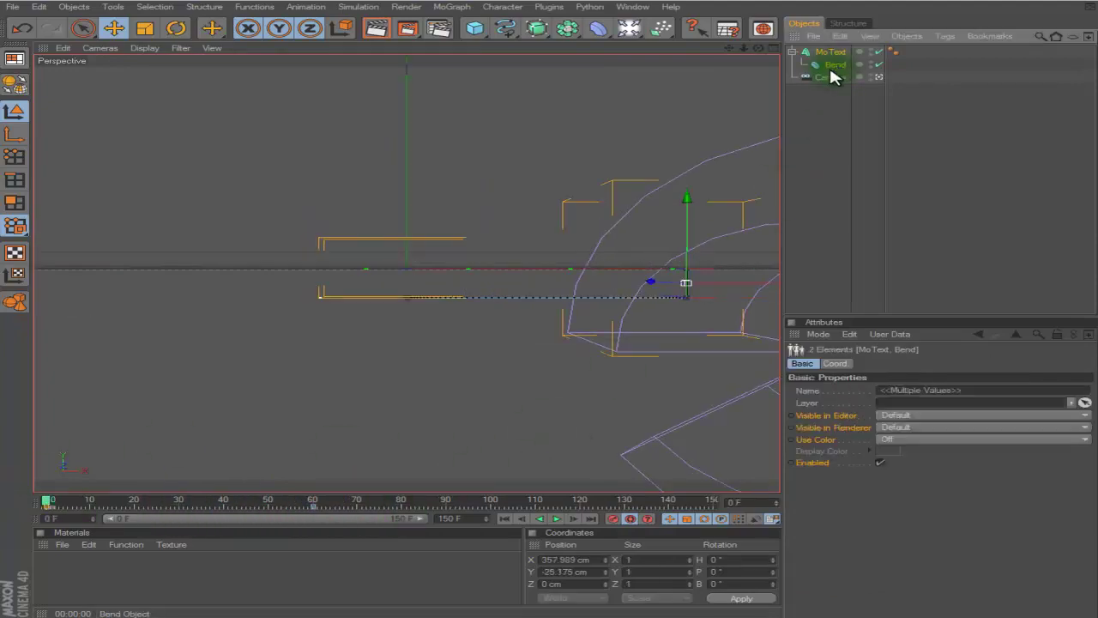
pyautogui.click(507, 504)
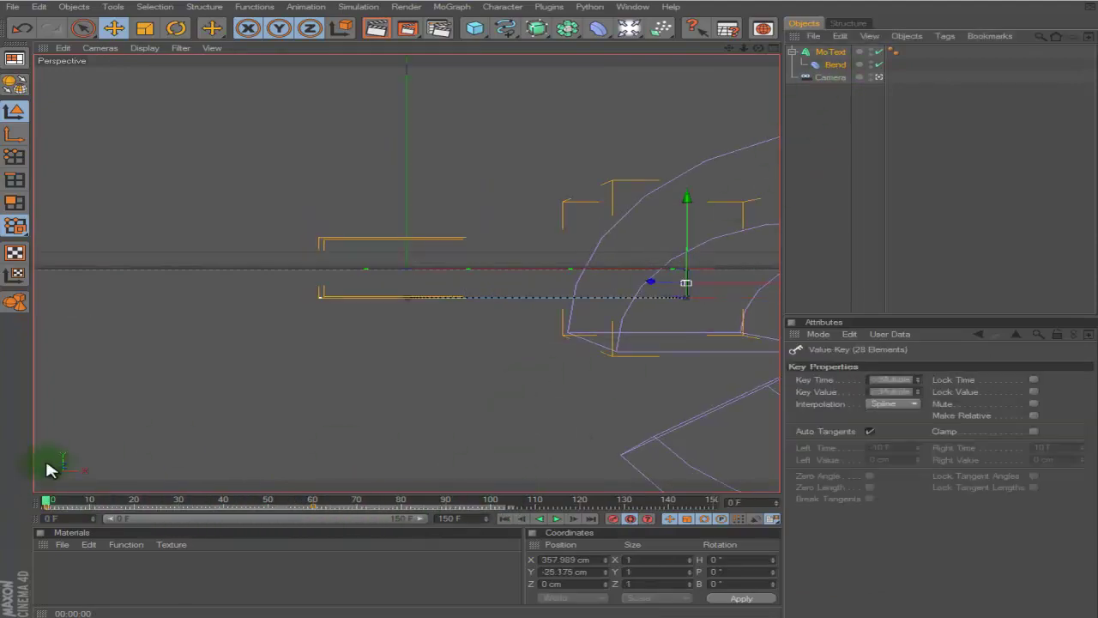
pyautogui.click(893, 405)
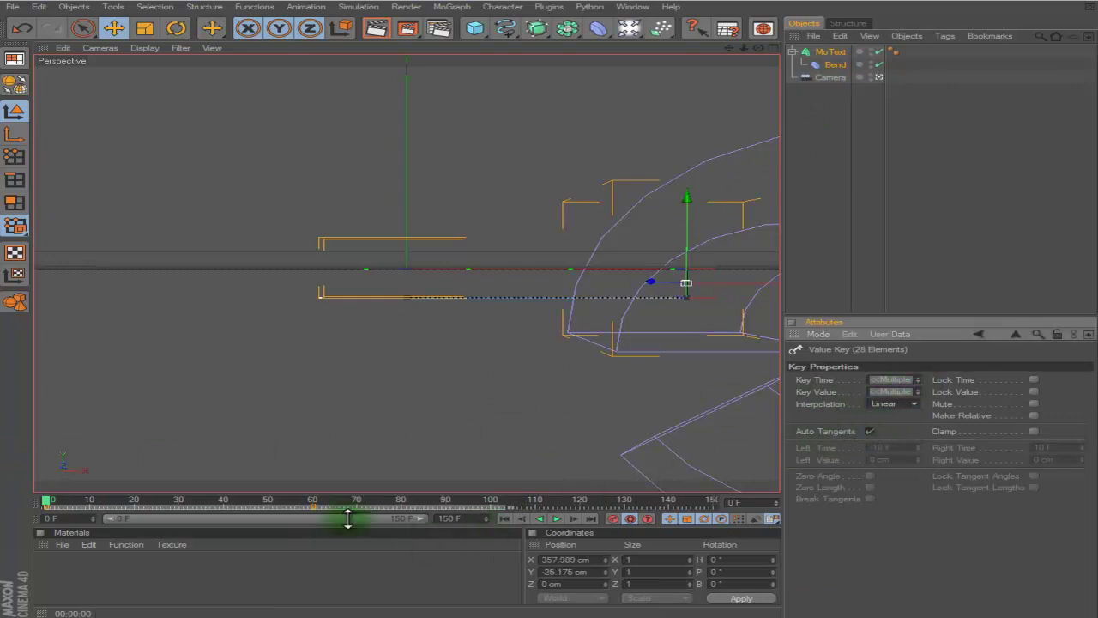
# - Play the animation from frame 0 to check the motion with linear keyframes, and stop the playback
pyautogui.moveTo(409, 501); pyautogui.dragTo(9, 482)
pyautogui.click(557, 519)
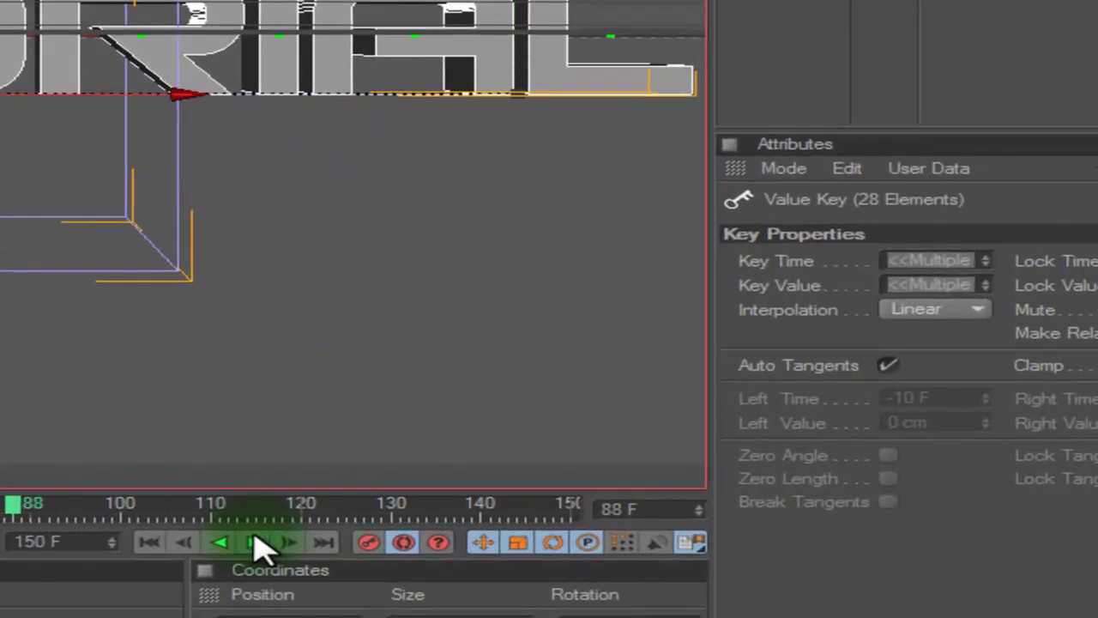
pyautogui.click(257, 544)
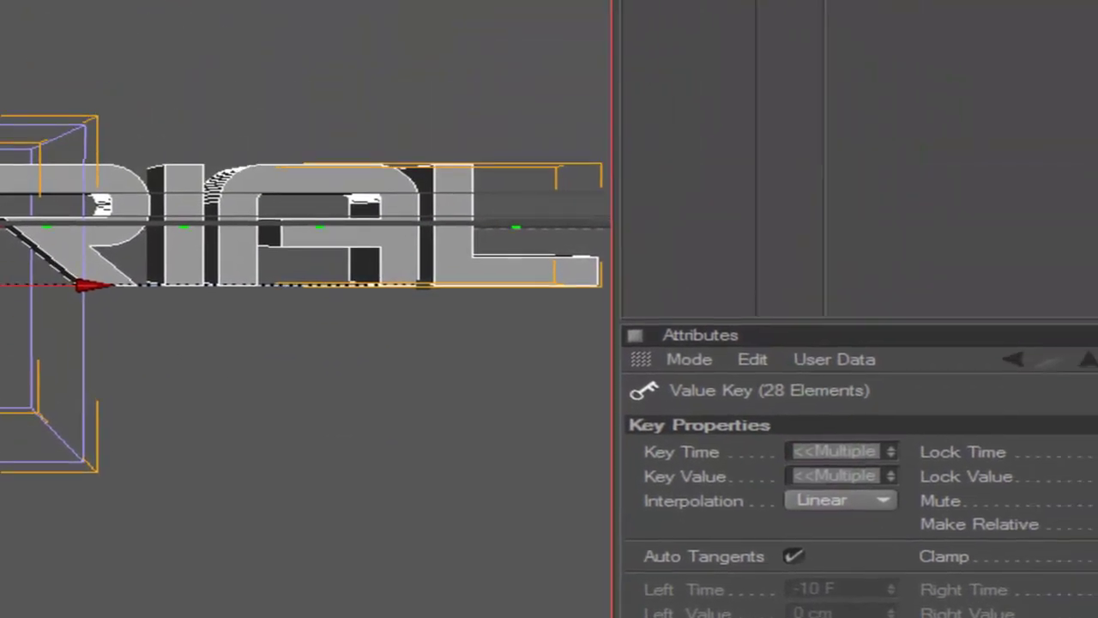
# - Review the Bend deformer's strength and angle settings under the MoText and replay the animation from frame 0
pyautogui.click(519, 125)
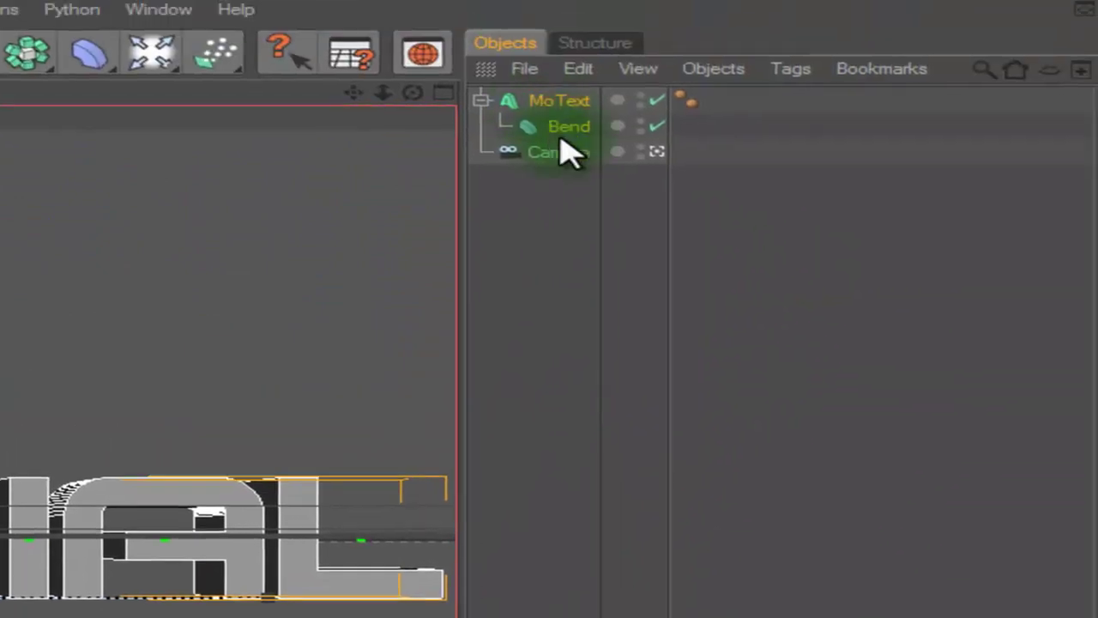
pyautogui.click(479, 104)
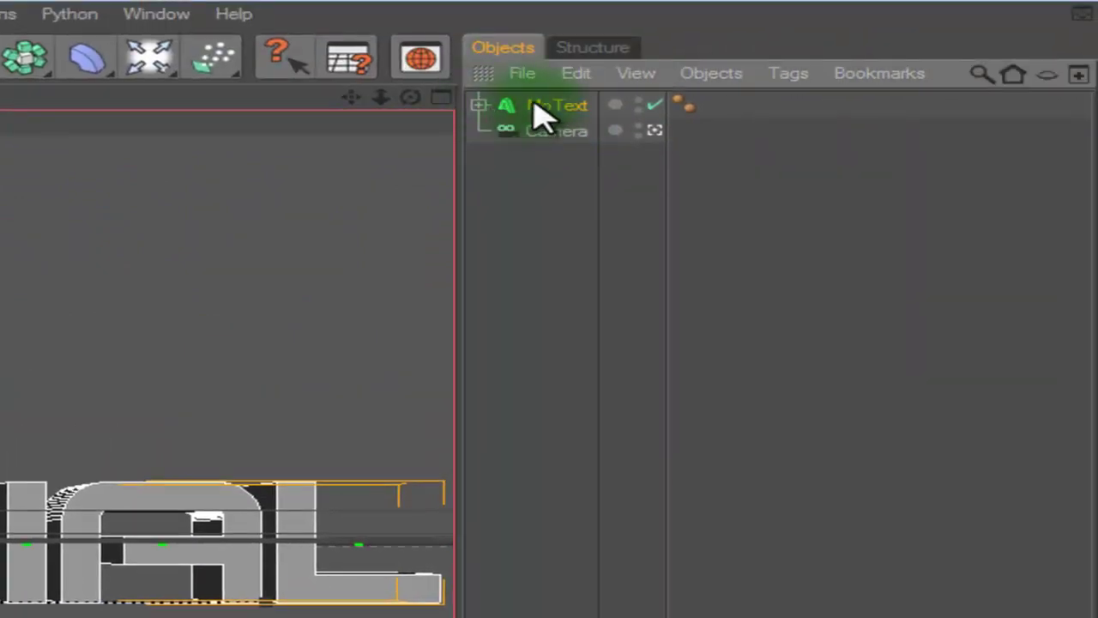
pyautogui.click(348, 306)
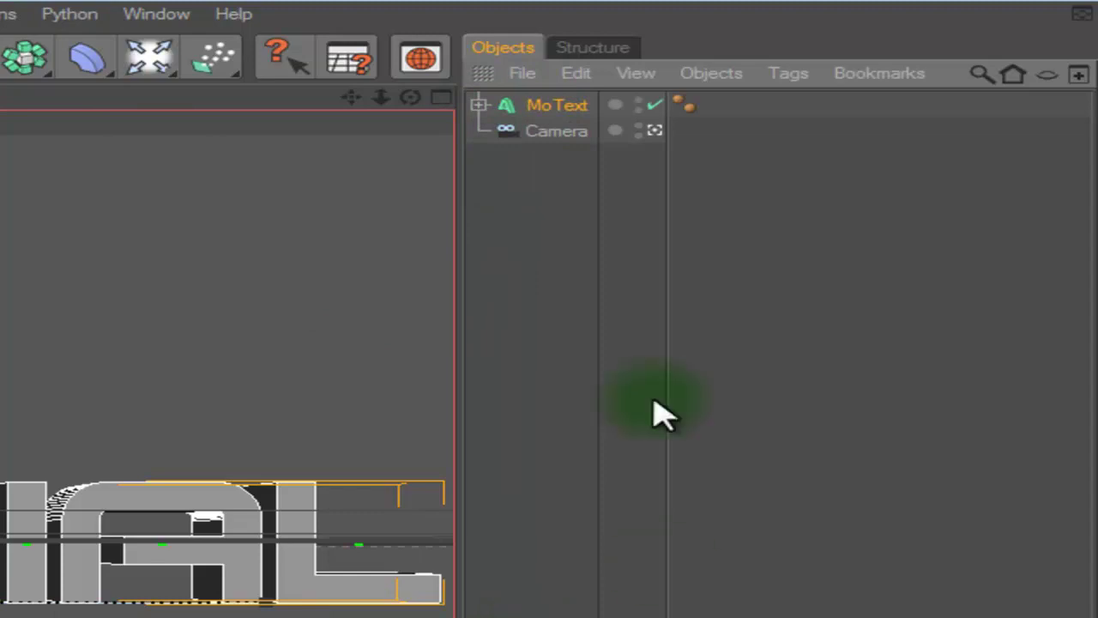
pyautogui.click(479, 105)
pyautogui.click(549, 136)
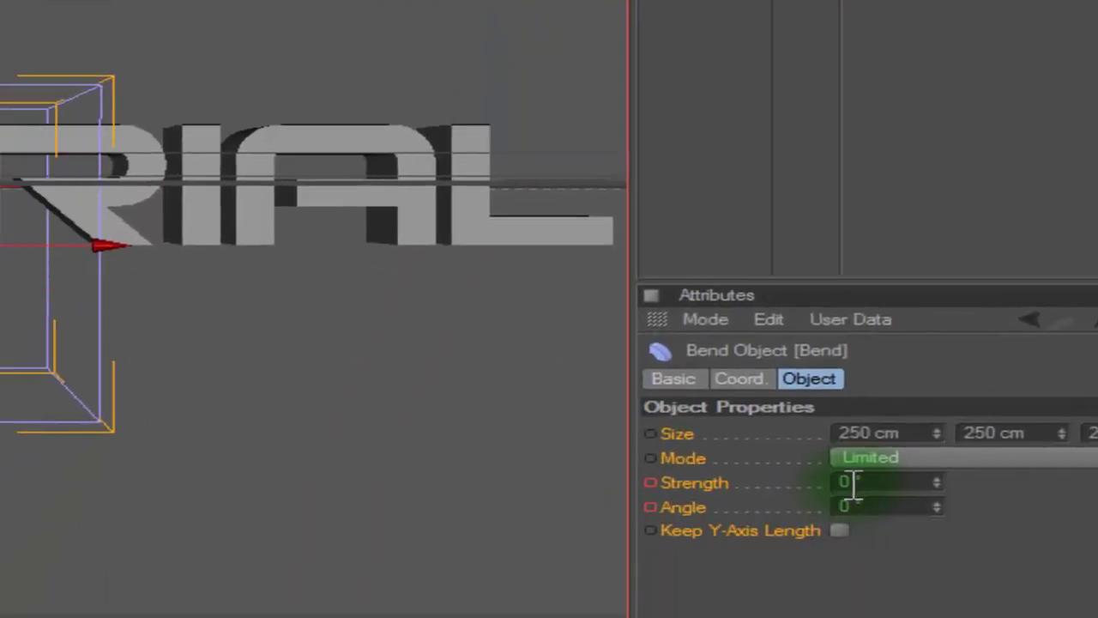
pyautogui.click(853, 483)
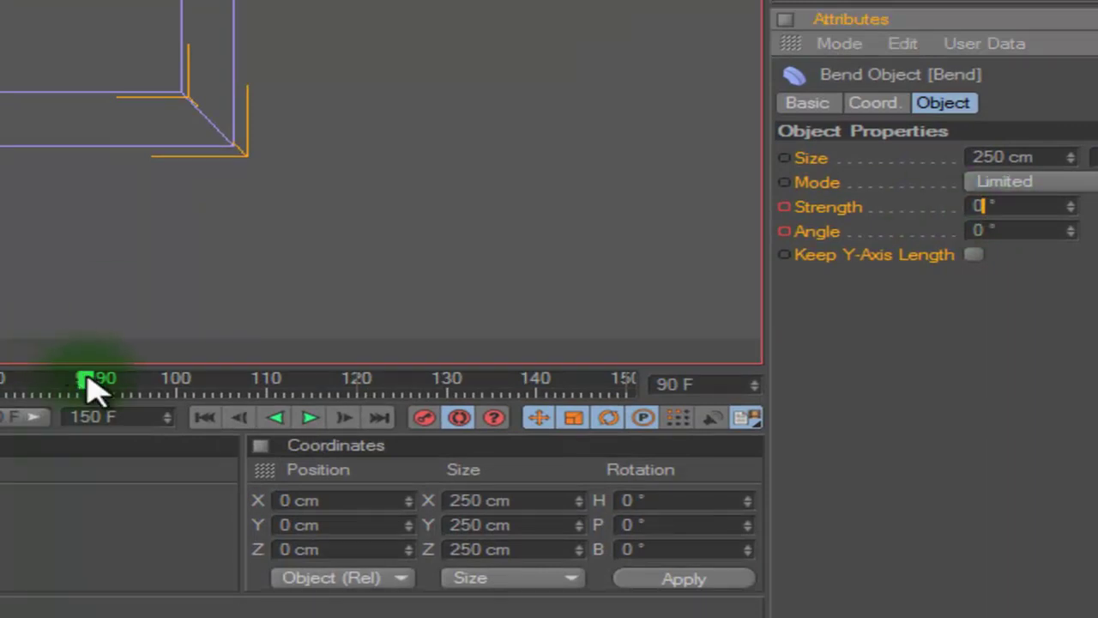
pyautogui.moveTo(88, 378); pyautogui.dragTo(2, 374)
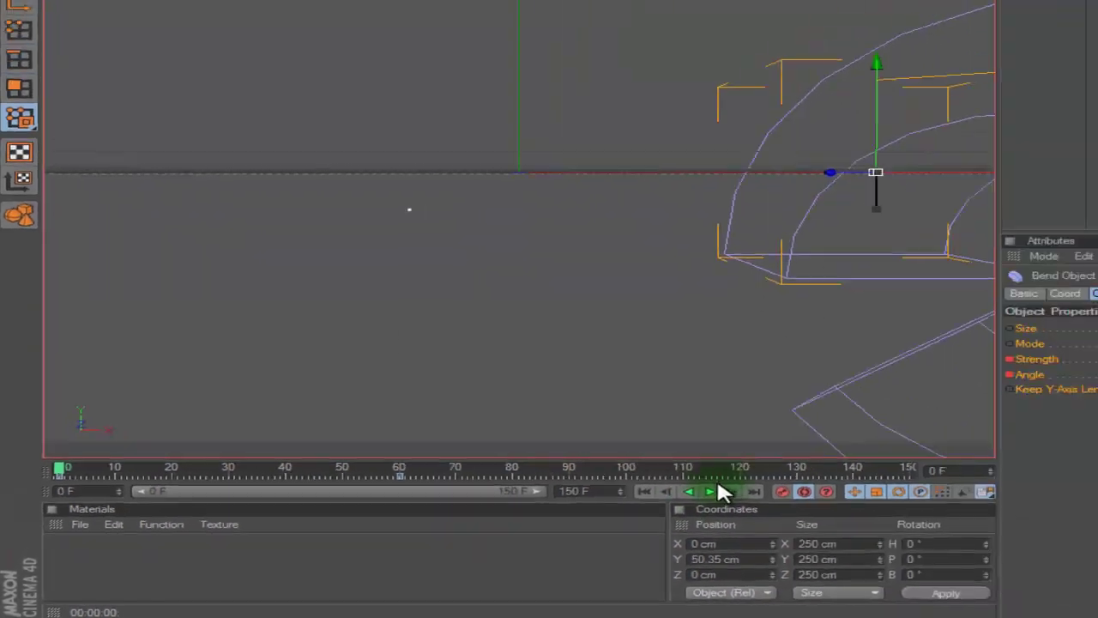
pyautogui.click(713, 490)
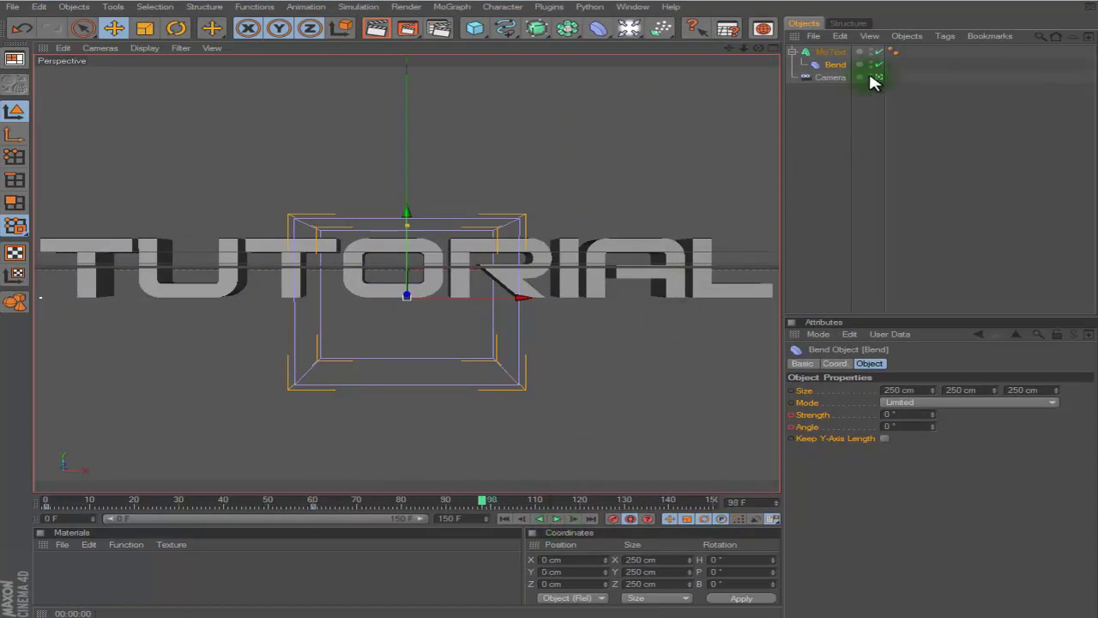
# - Try to set the start and end caps of the MoText to Fillet Cap at frame 98
pyautogui.click(833, 53)
pyautogui.click(906, 363)
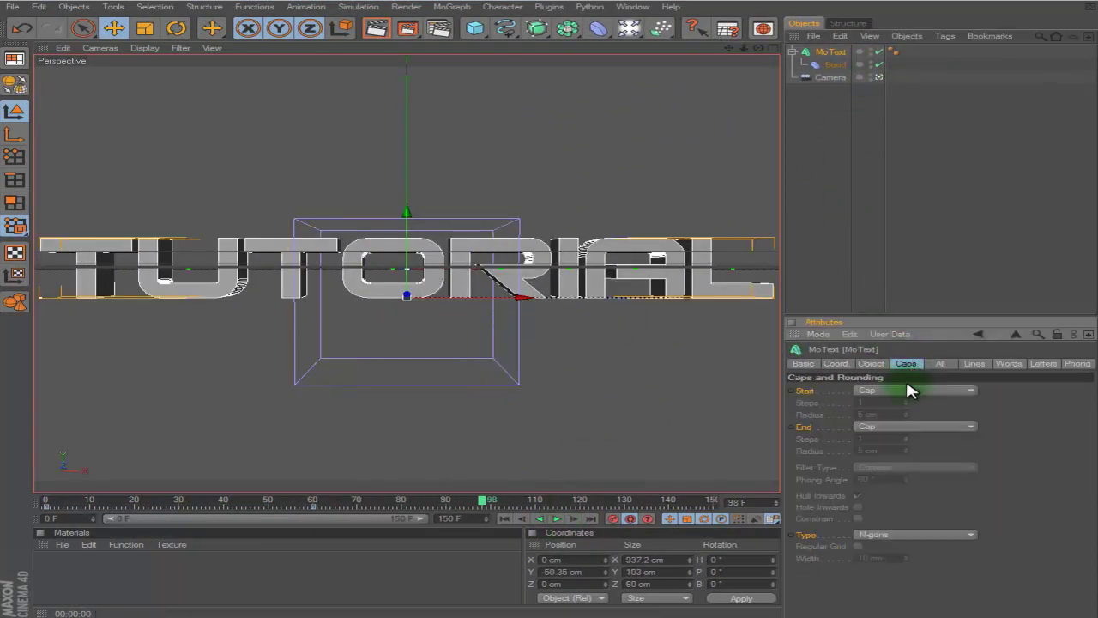
pyautogui.click(907, 389)
pyautogui.click(889, 422)
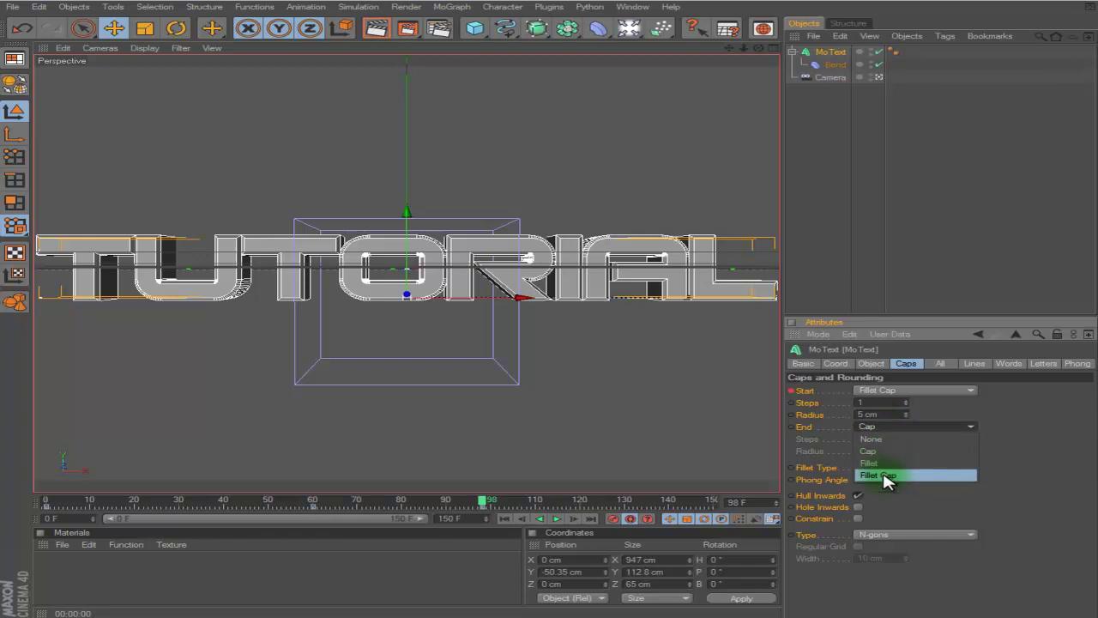
pyautogui.click(887, 474)
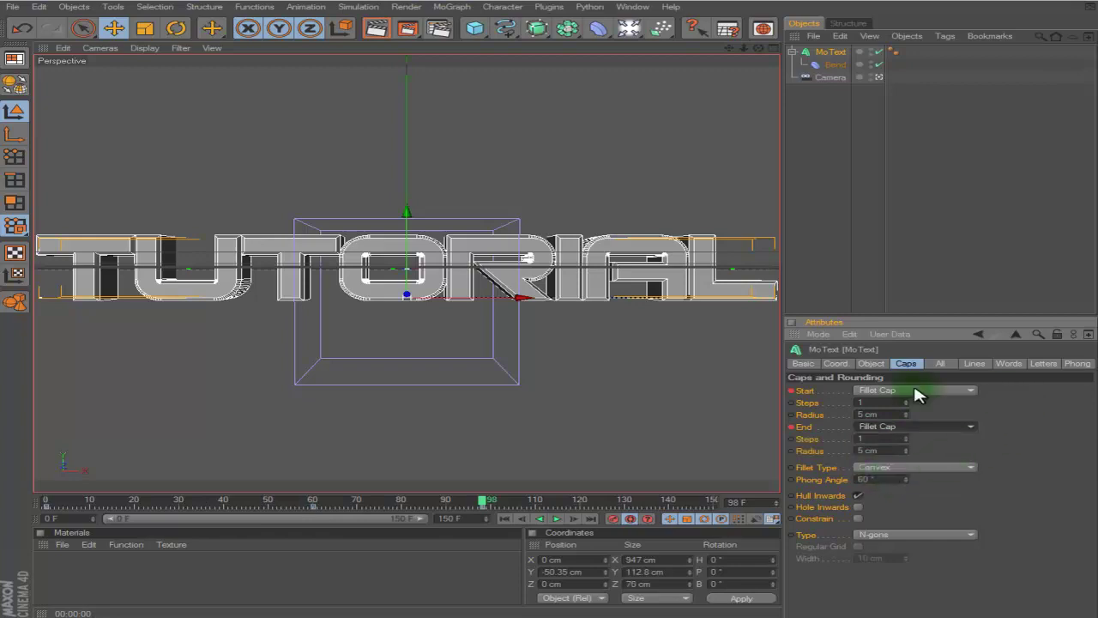
# - Undo the fillet cap changes and the stray sideways shift of the MoText at frame 98
pyautogui.click(483, 507)
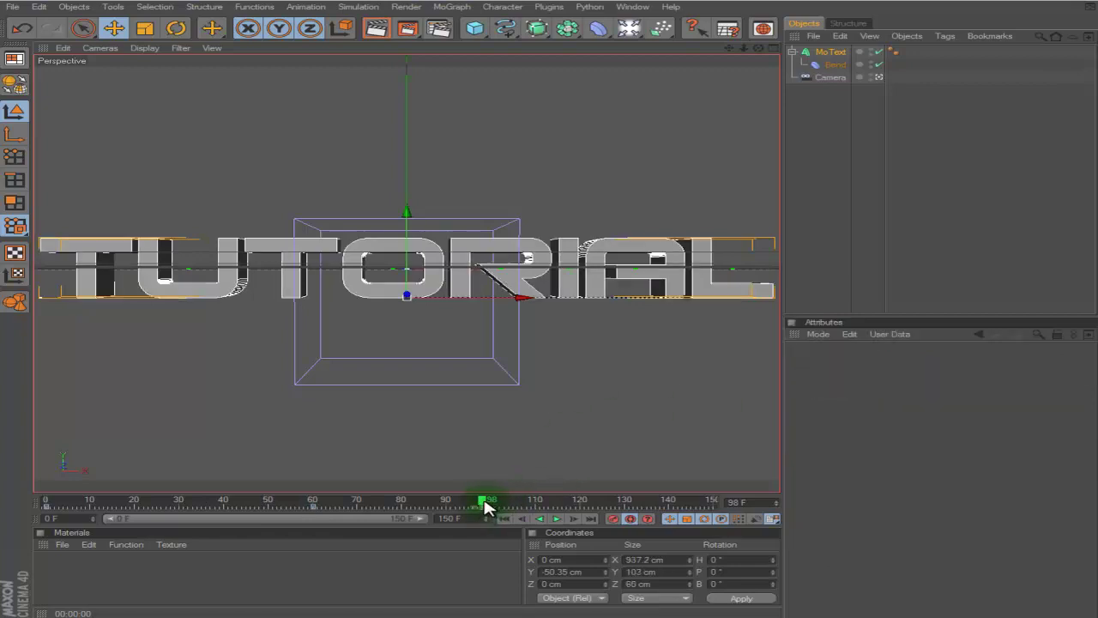
pyautogui.hotkey('ctrl', 'z')
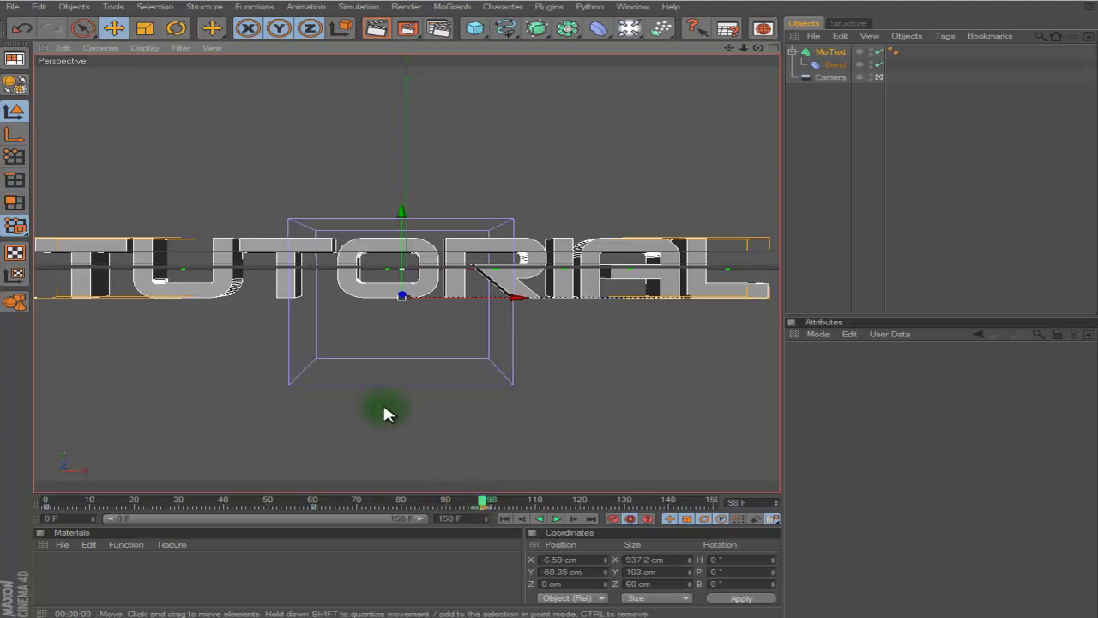
pyautogui.click(21, 28)
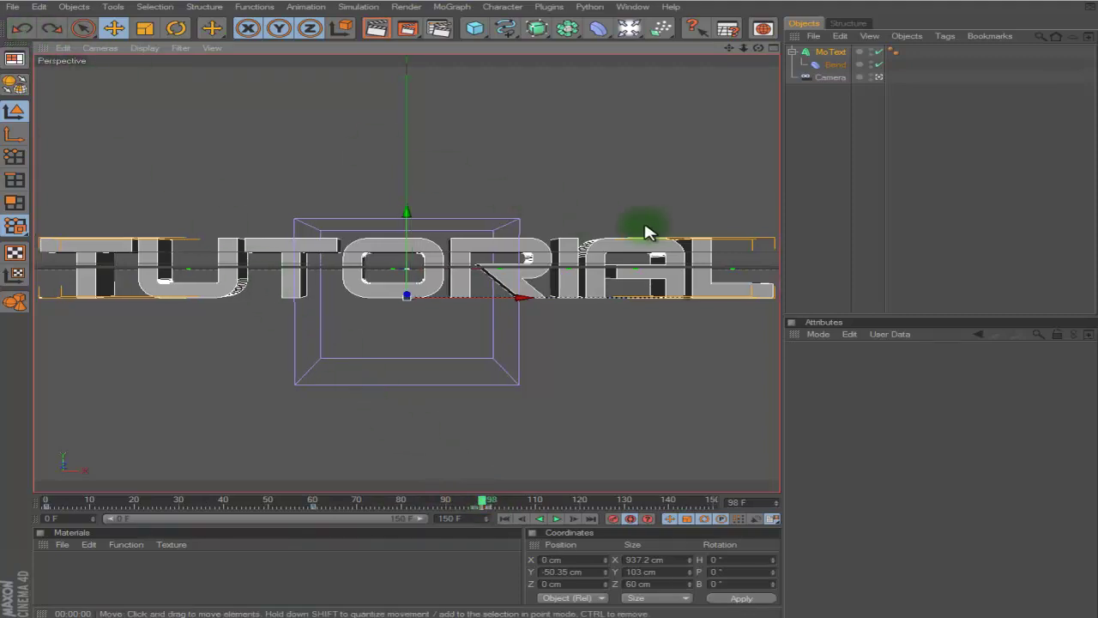